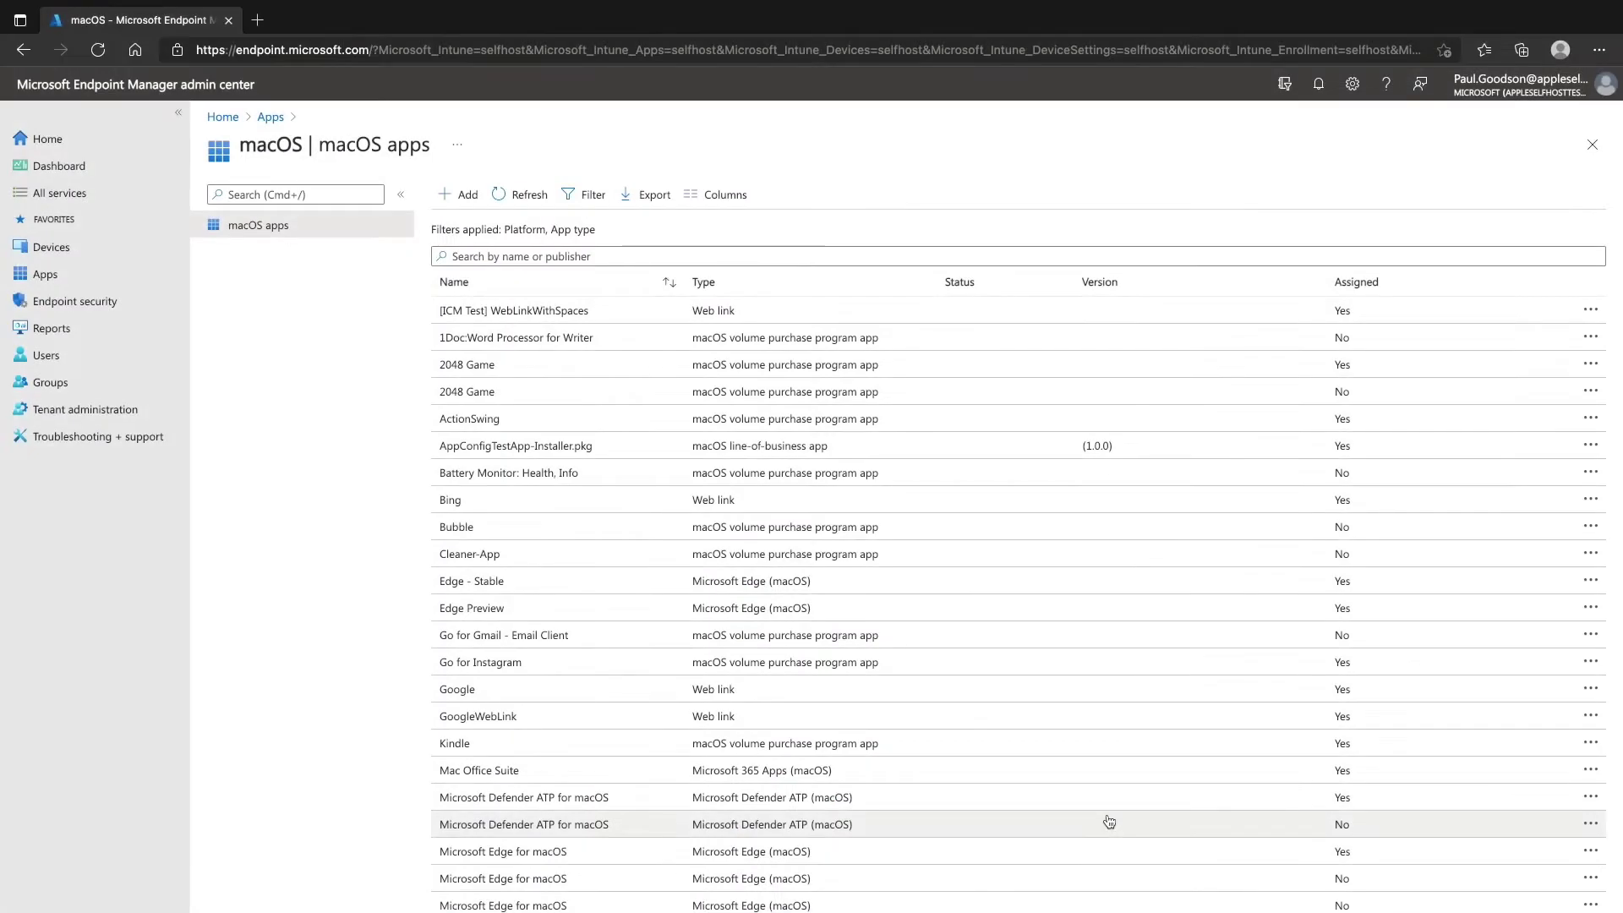
# Begin adding a macOS app with the Line-of-business app type selected
pyautogui.click(459, 195)
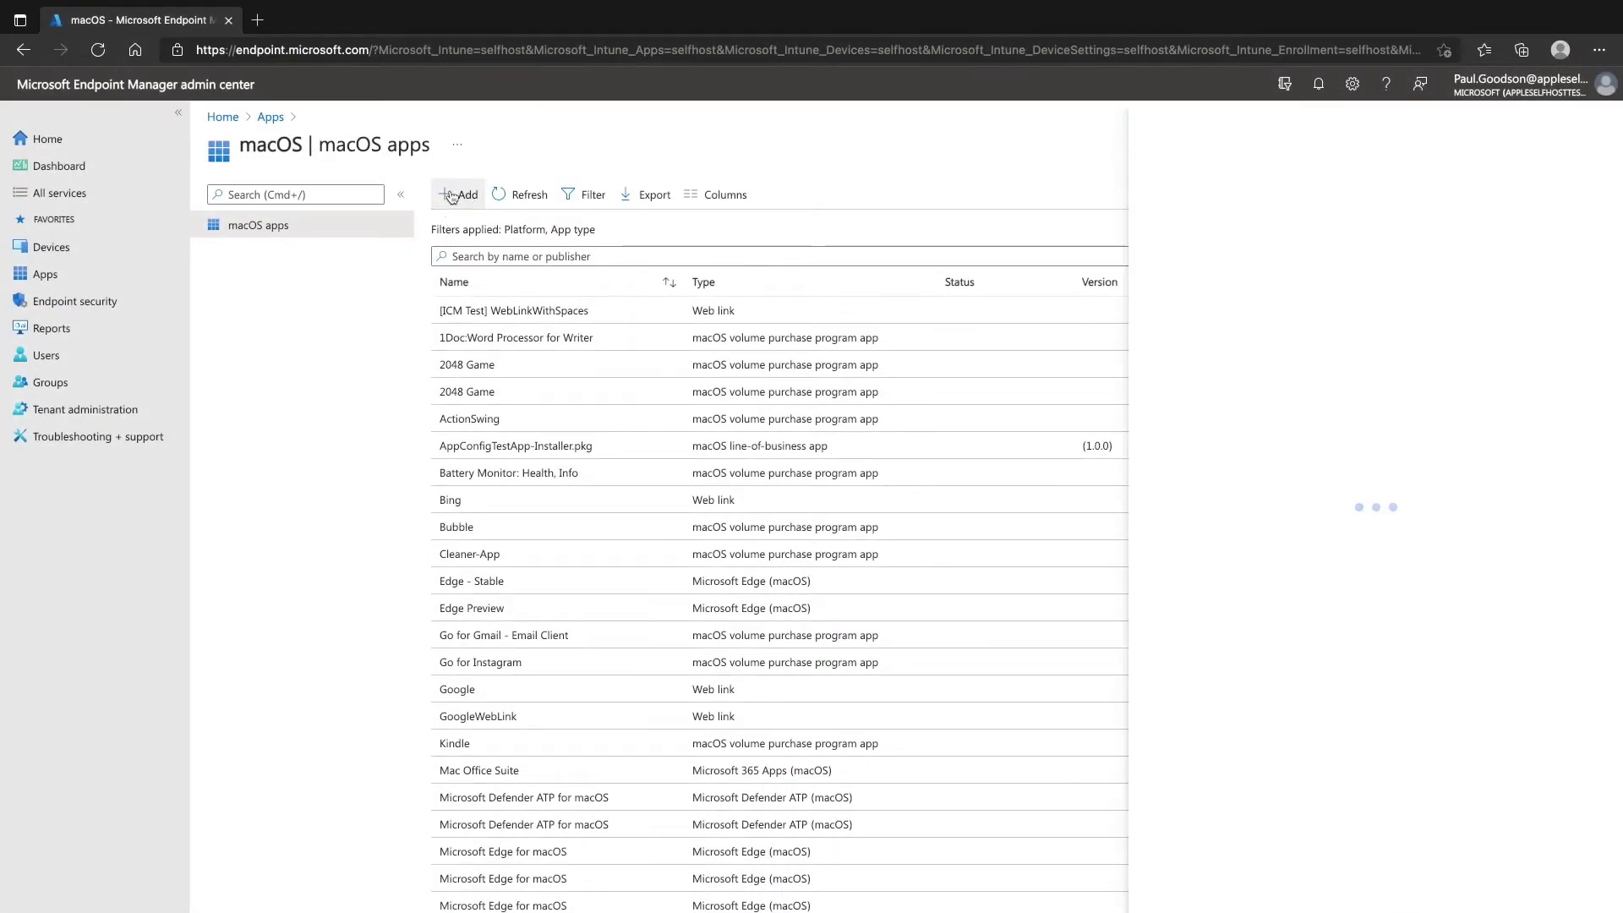
pyautogui.click(1187, 202)
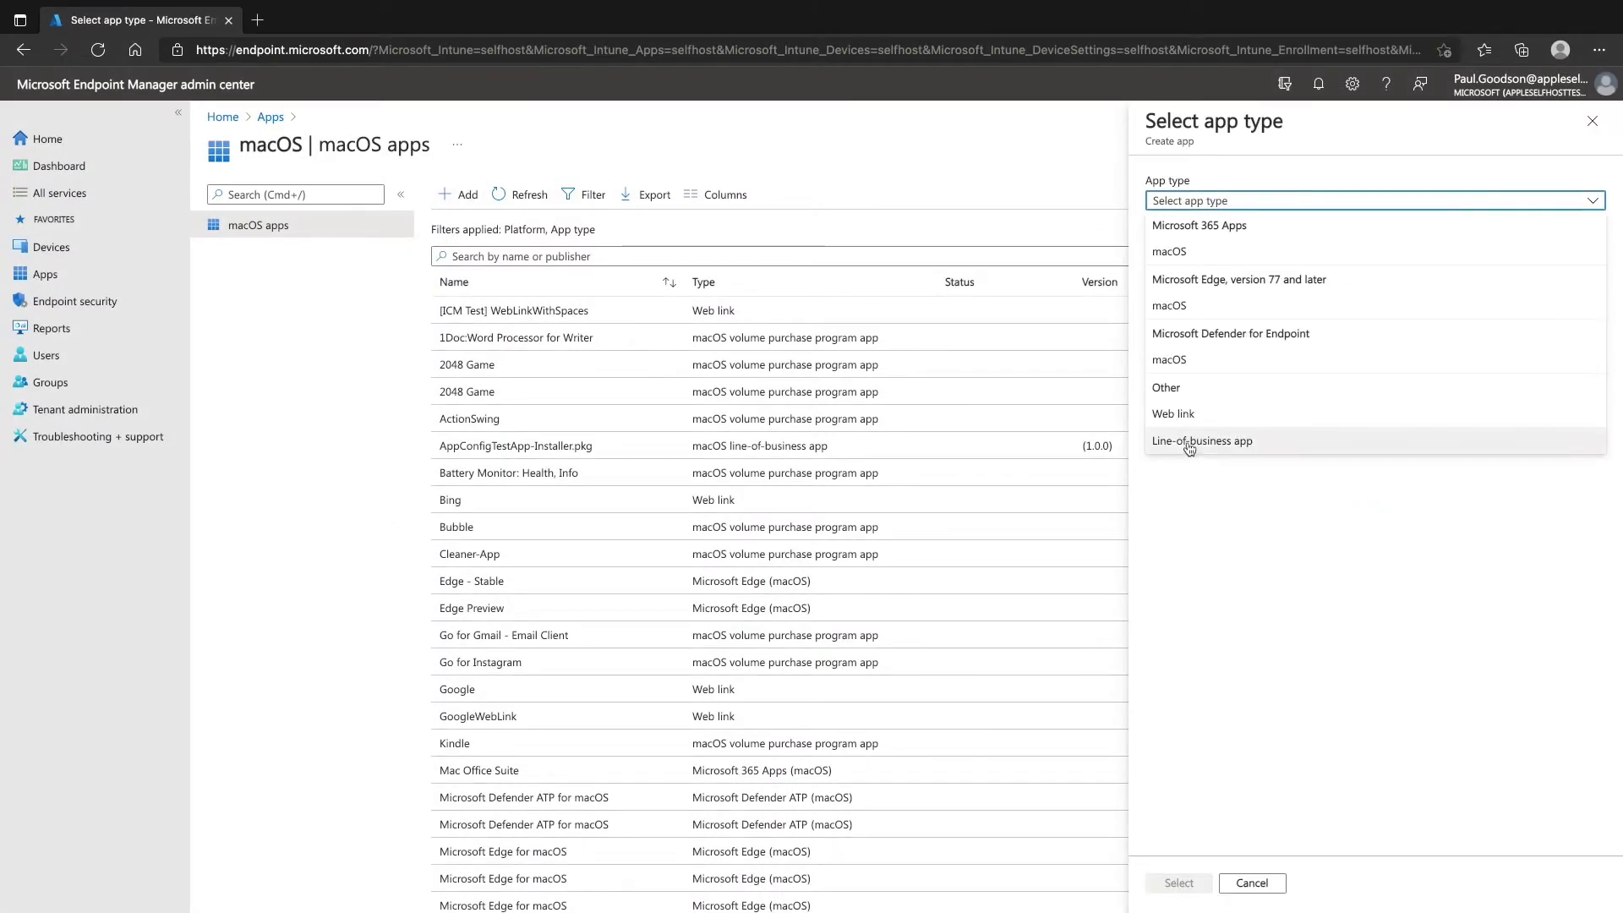
pyautogui.click(1189, 441)
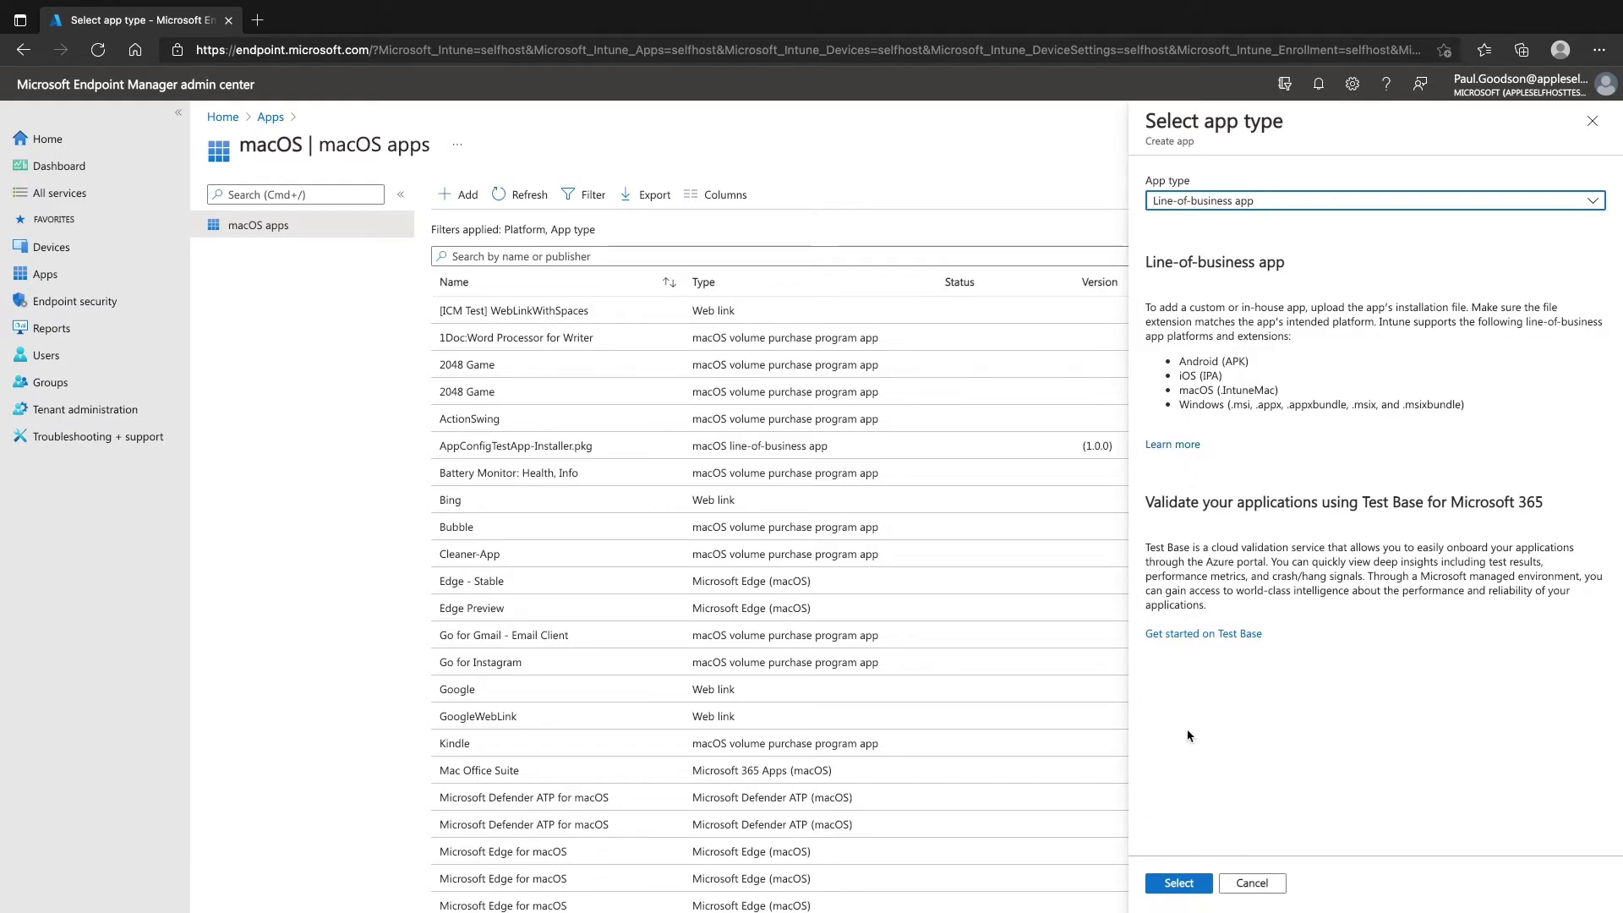
pyautogui.click(1182, 885)
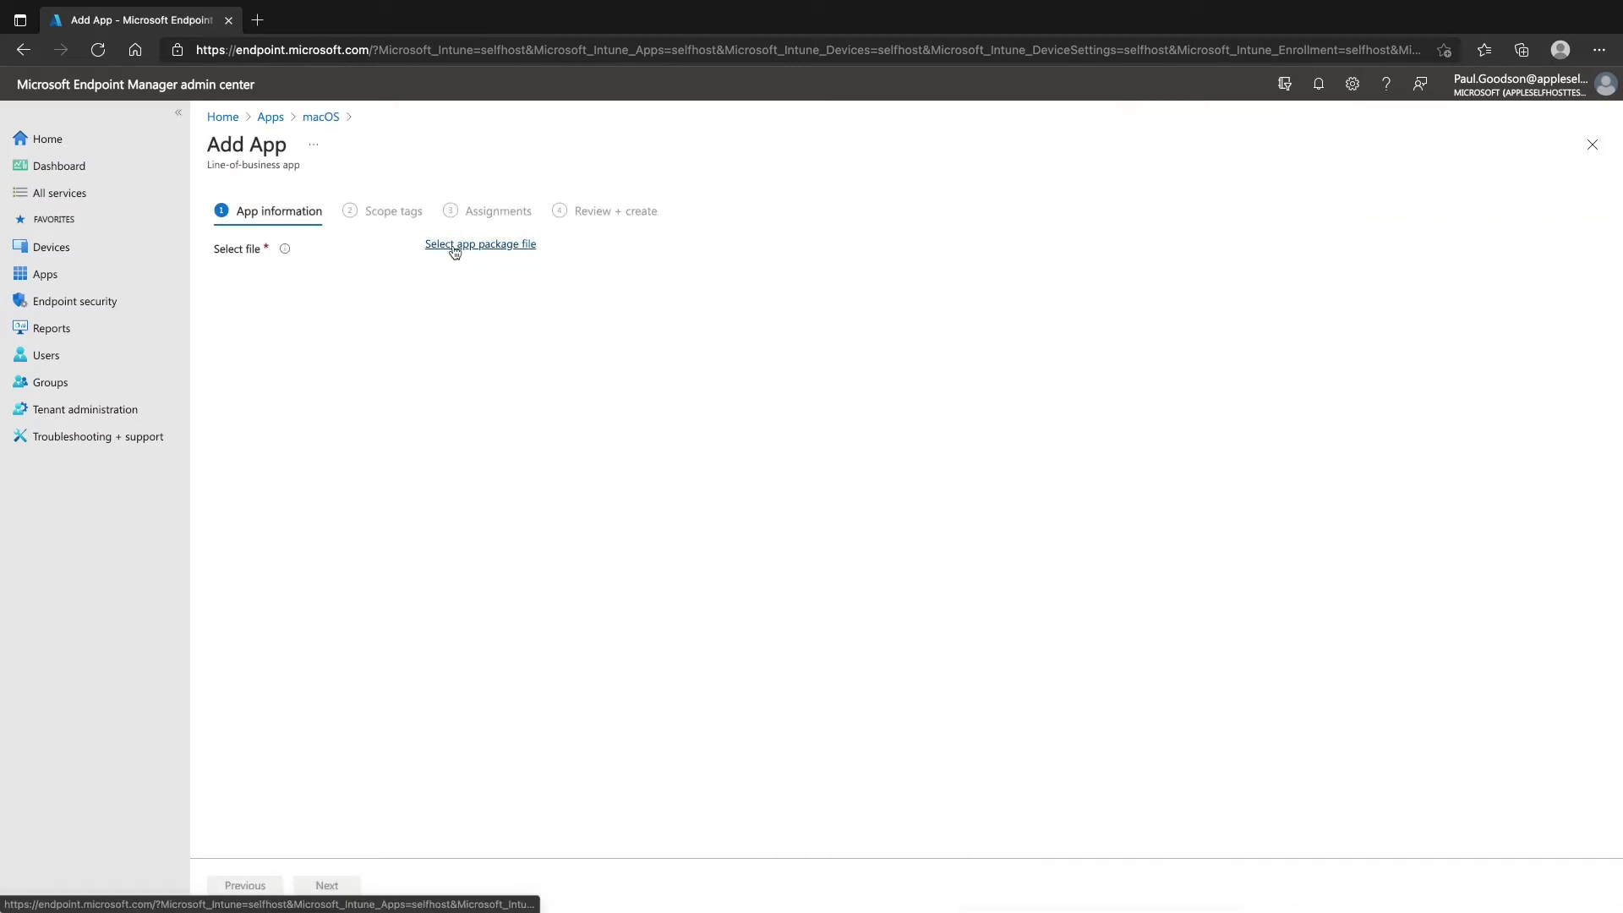
# Upload Zoom.pkg.intunemac as the app package and edit the included app's bundle ID field
pyautogui.click(454, 247)
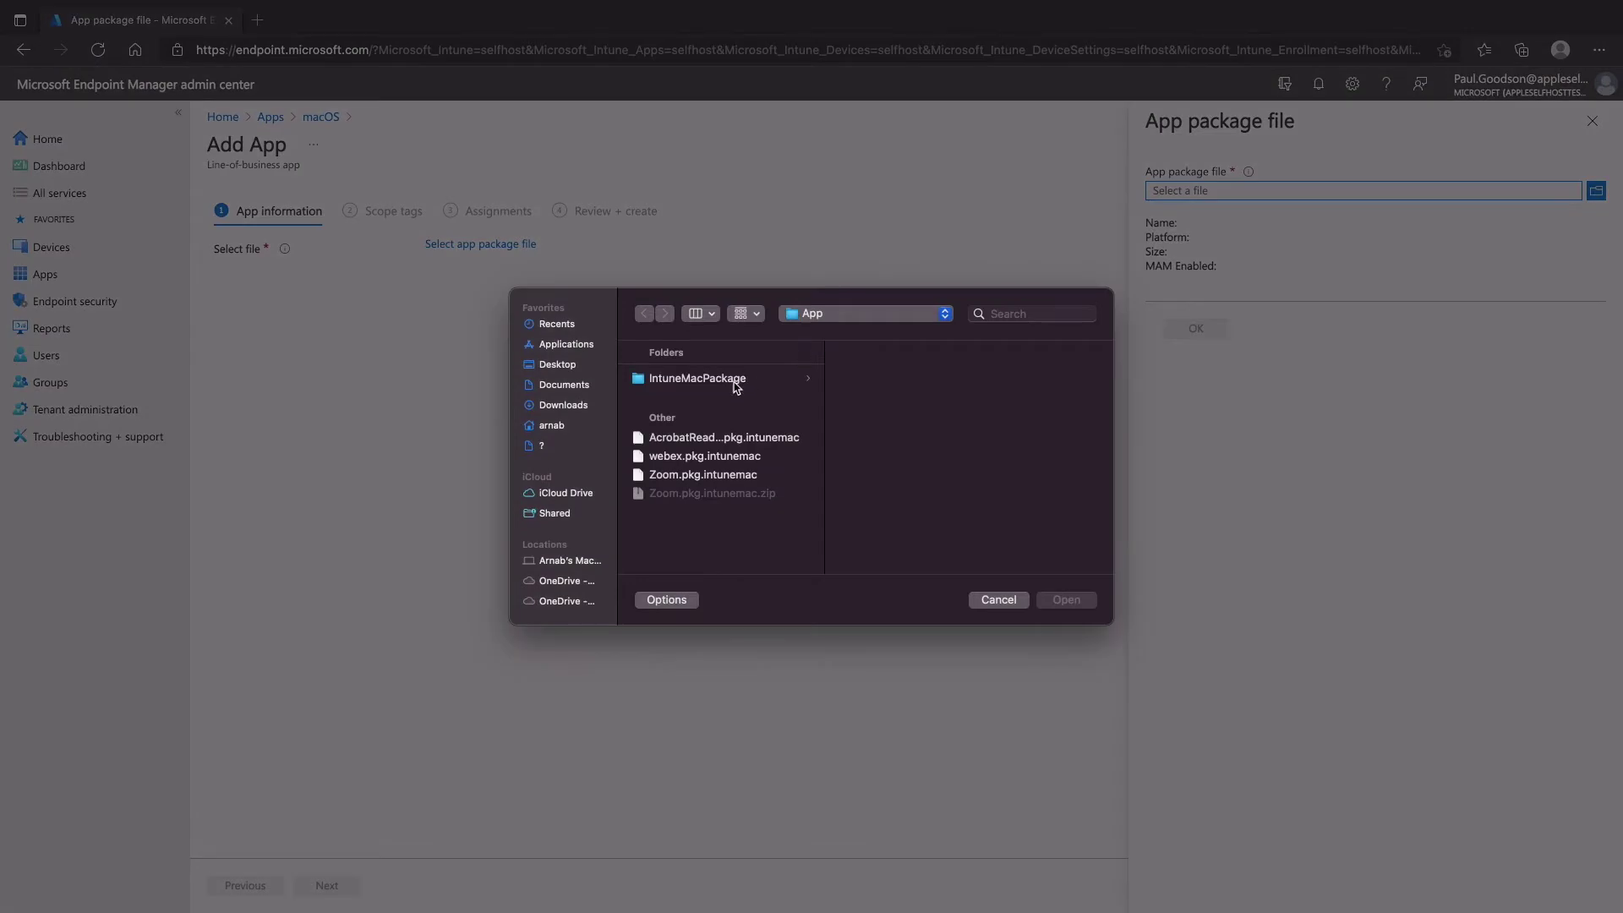
pyautogui.click(713, 480)
pyautogui.doubleClick(714, 480)
pyautogui.click(1198, 328)
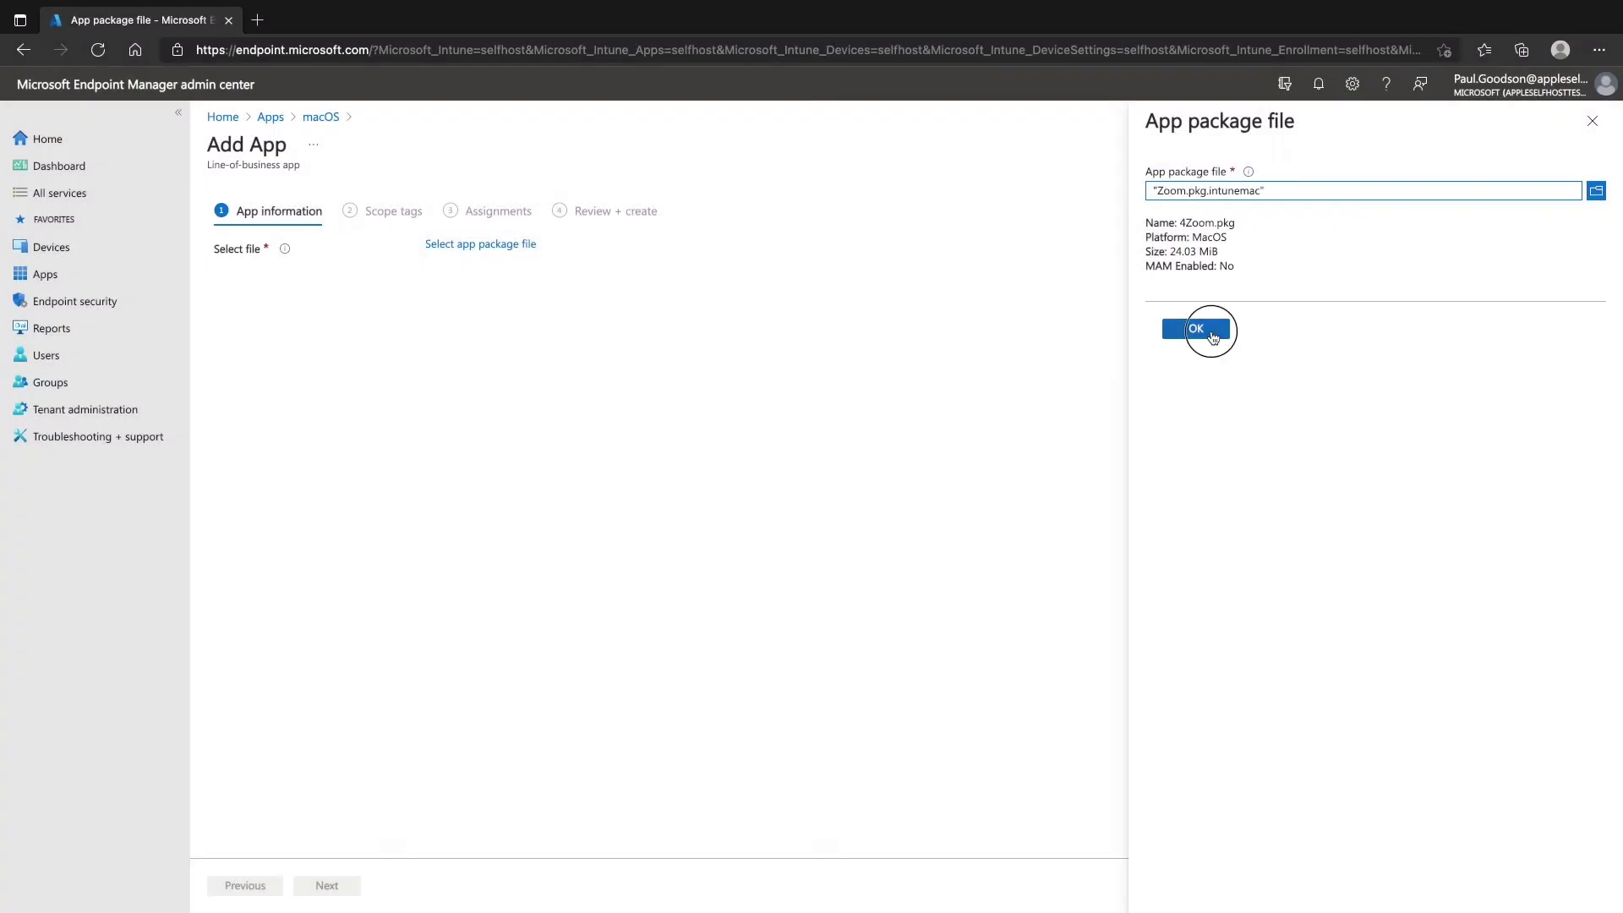
pyautogui.scroll(-2, 508, 521)
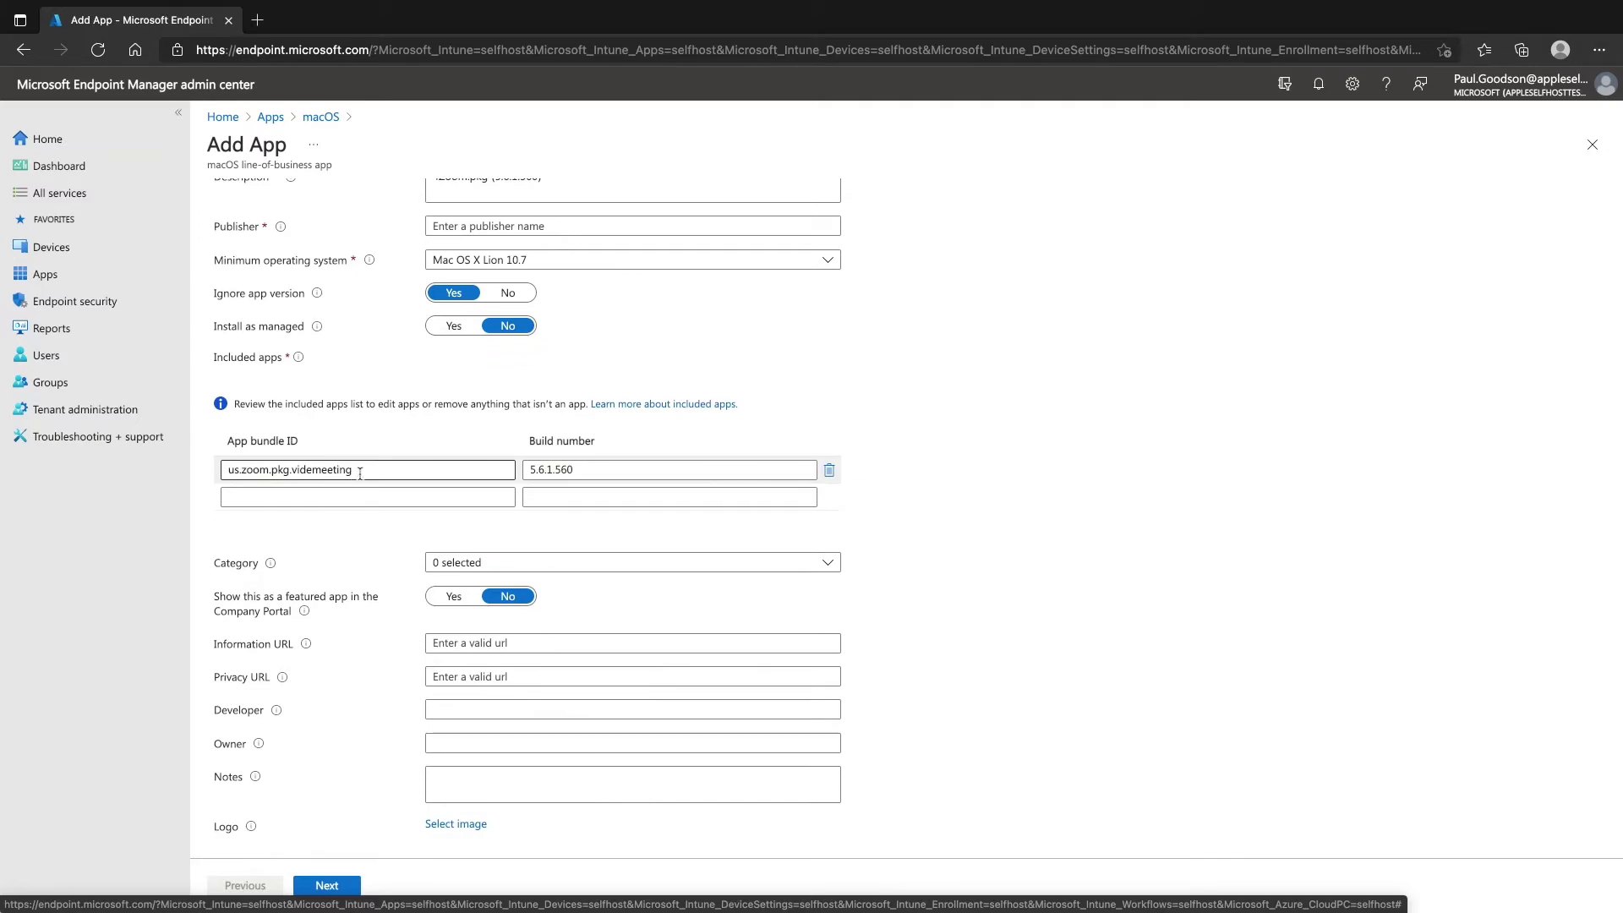
pyautogui.click(362, 472)
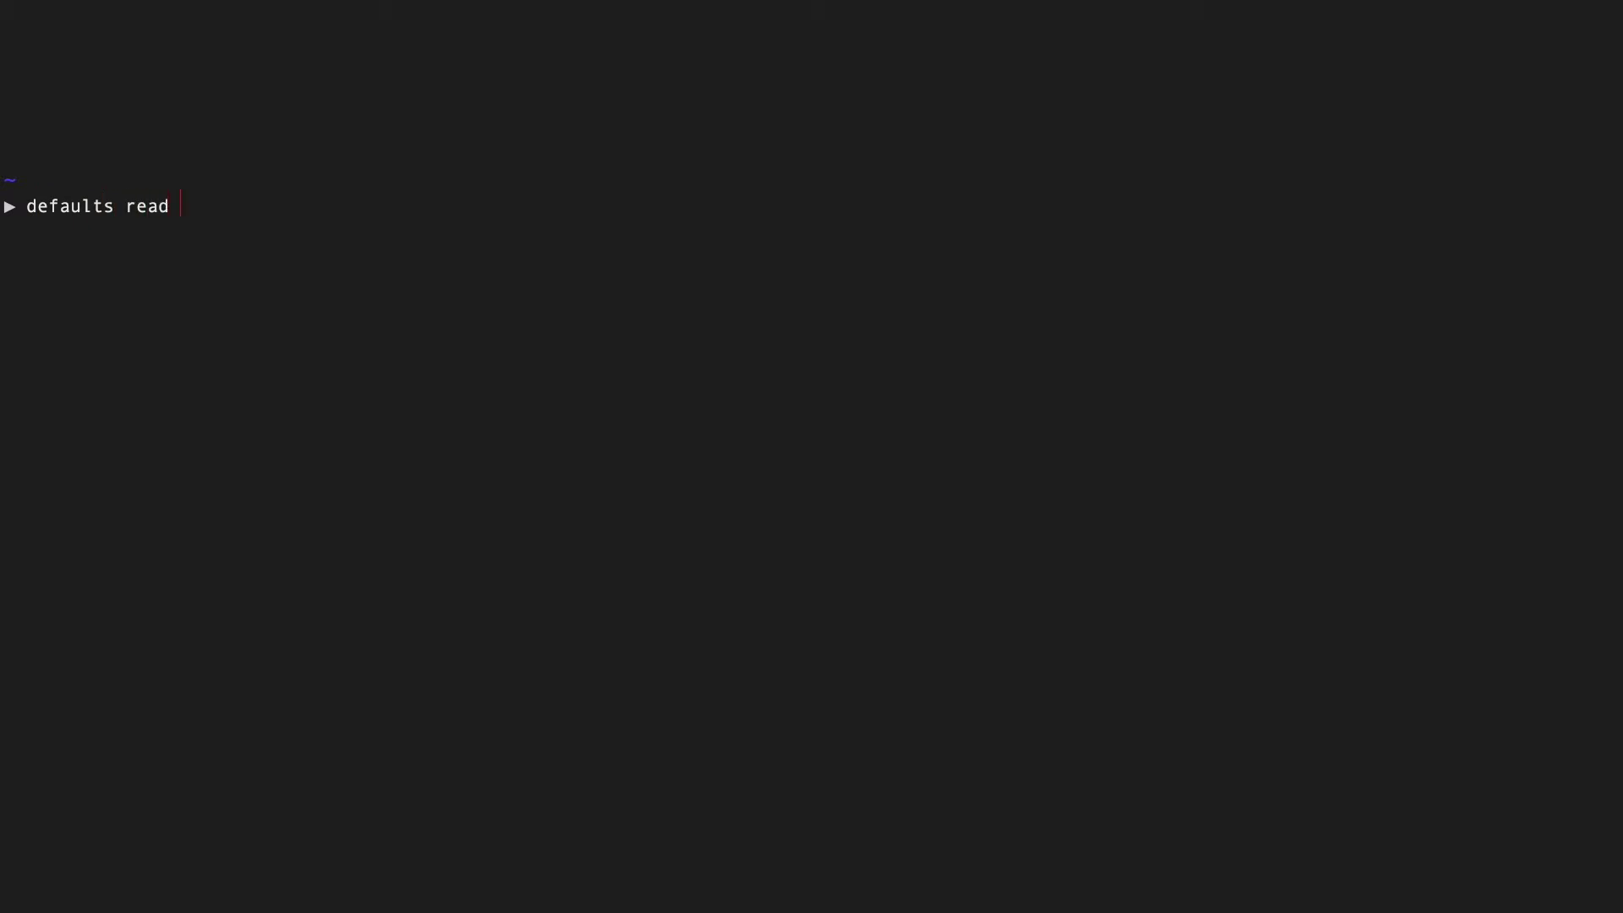
pyautogui.write('/Appl')
# Query zoom.us.app's CFBundleIdentifier in Terminal and copy the result, us.zoom.xos
pyautogui.press('Tab')
pyautogui.write('zo')
pyautogui.press('Tab')
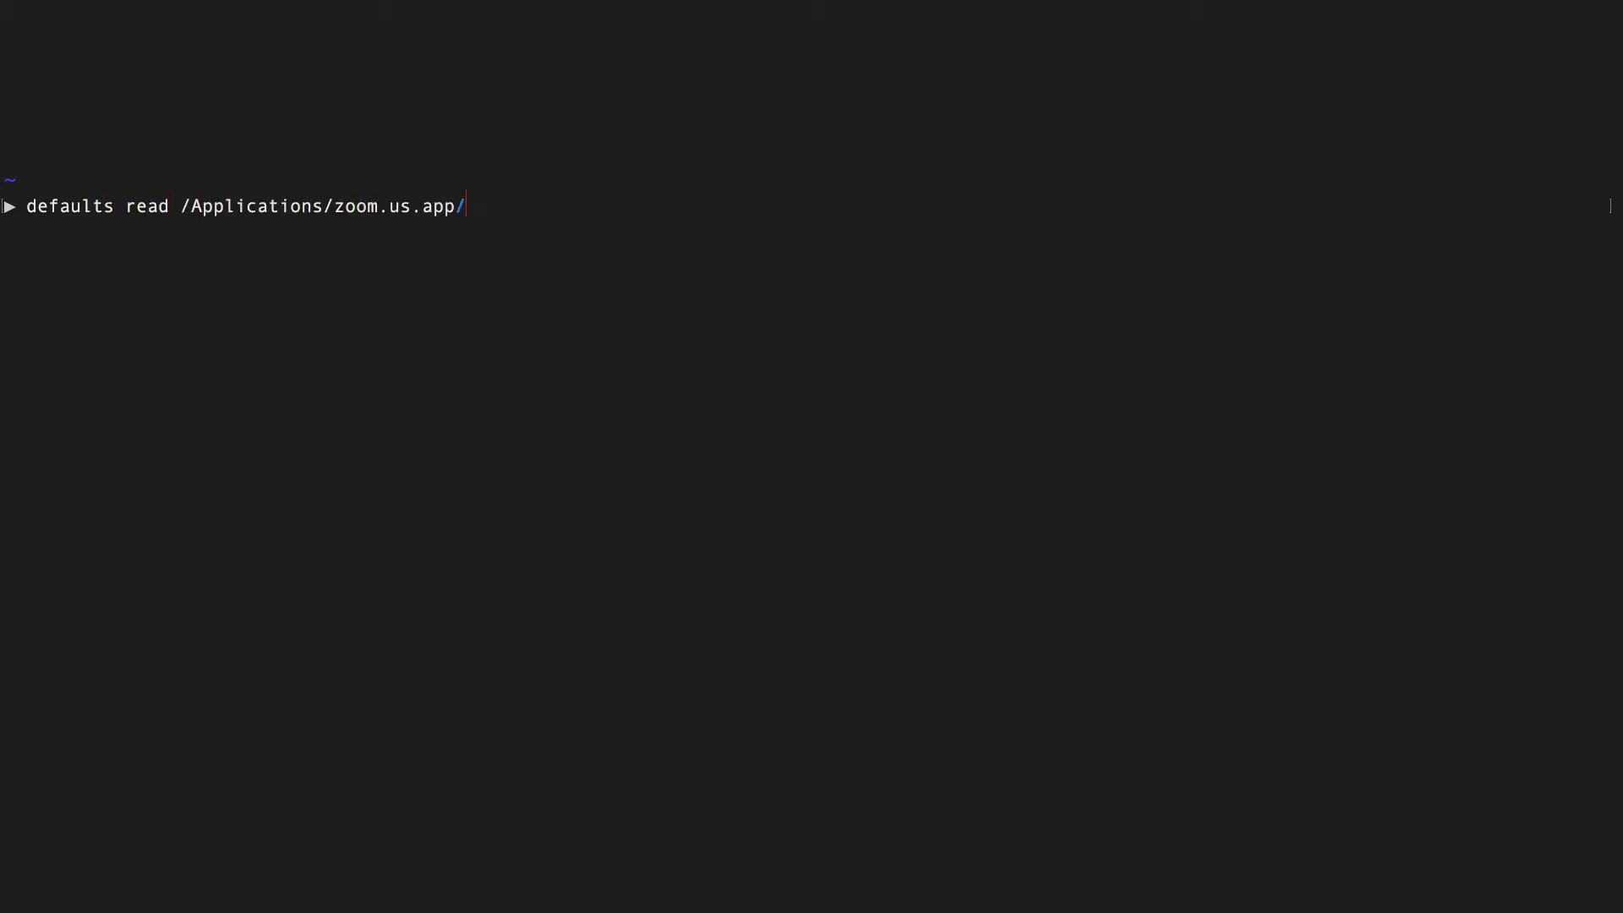
pyautogui.write('Co')
pyautogui.press('Tab')
pyautogui.write('Info')
pyautogui.write(' CFBundleIdentifier')
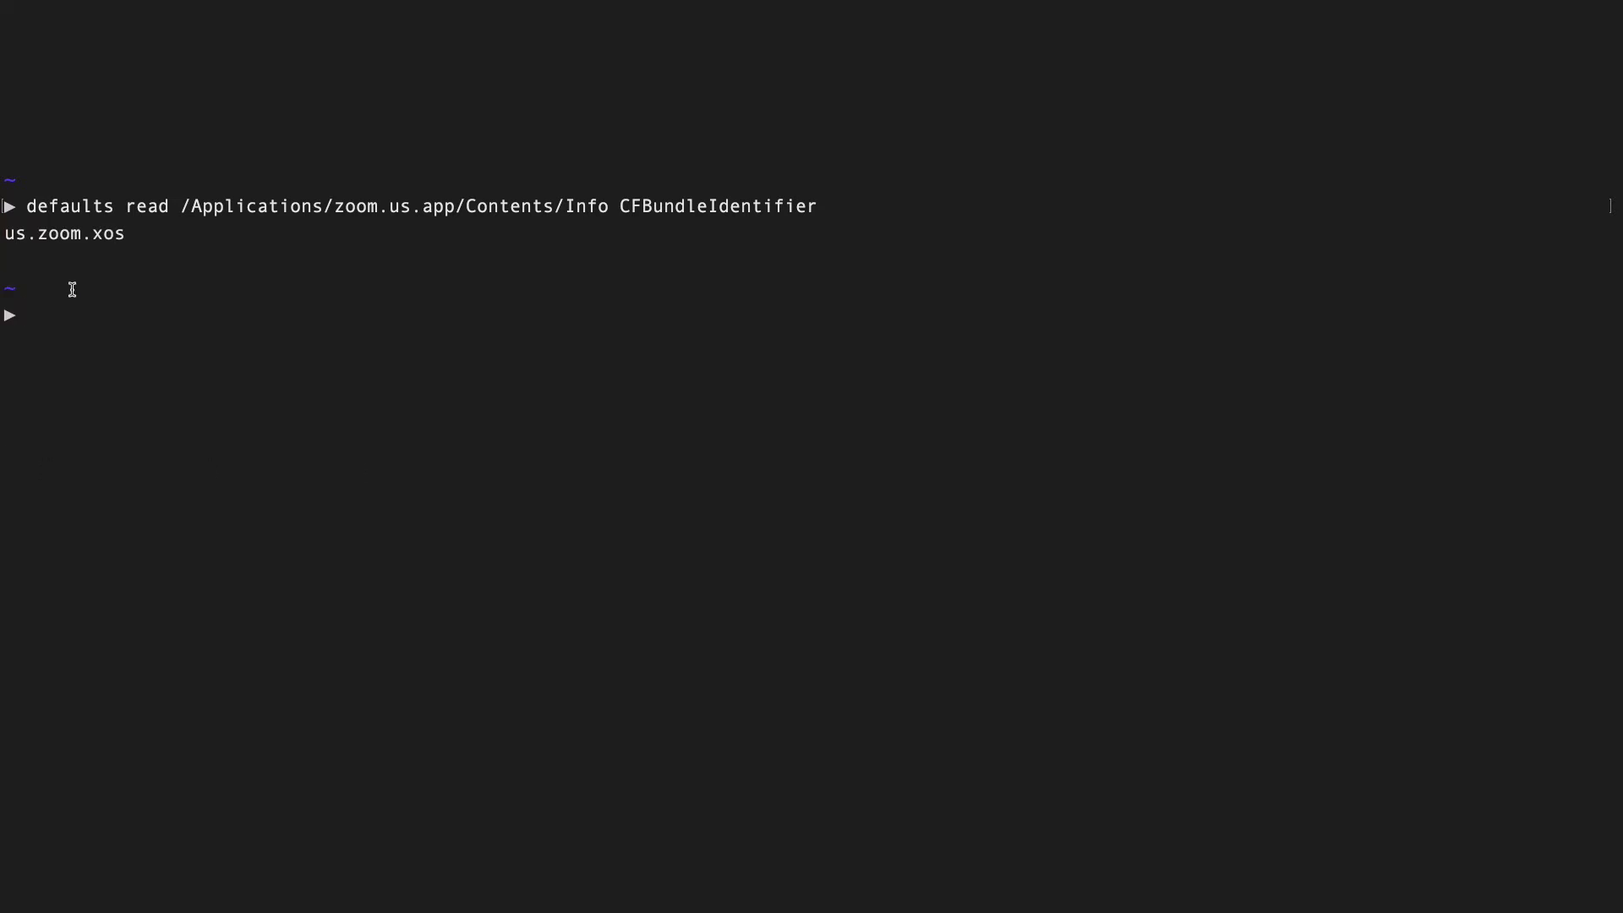
pyautogui.moveTo(126, 235); pyautogui.dragTo(3, 233)
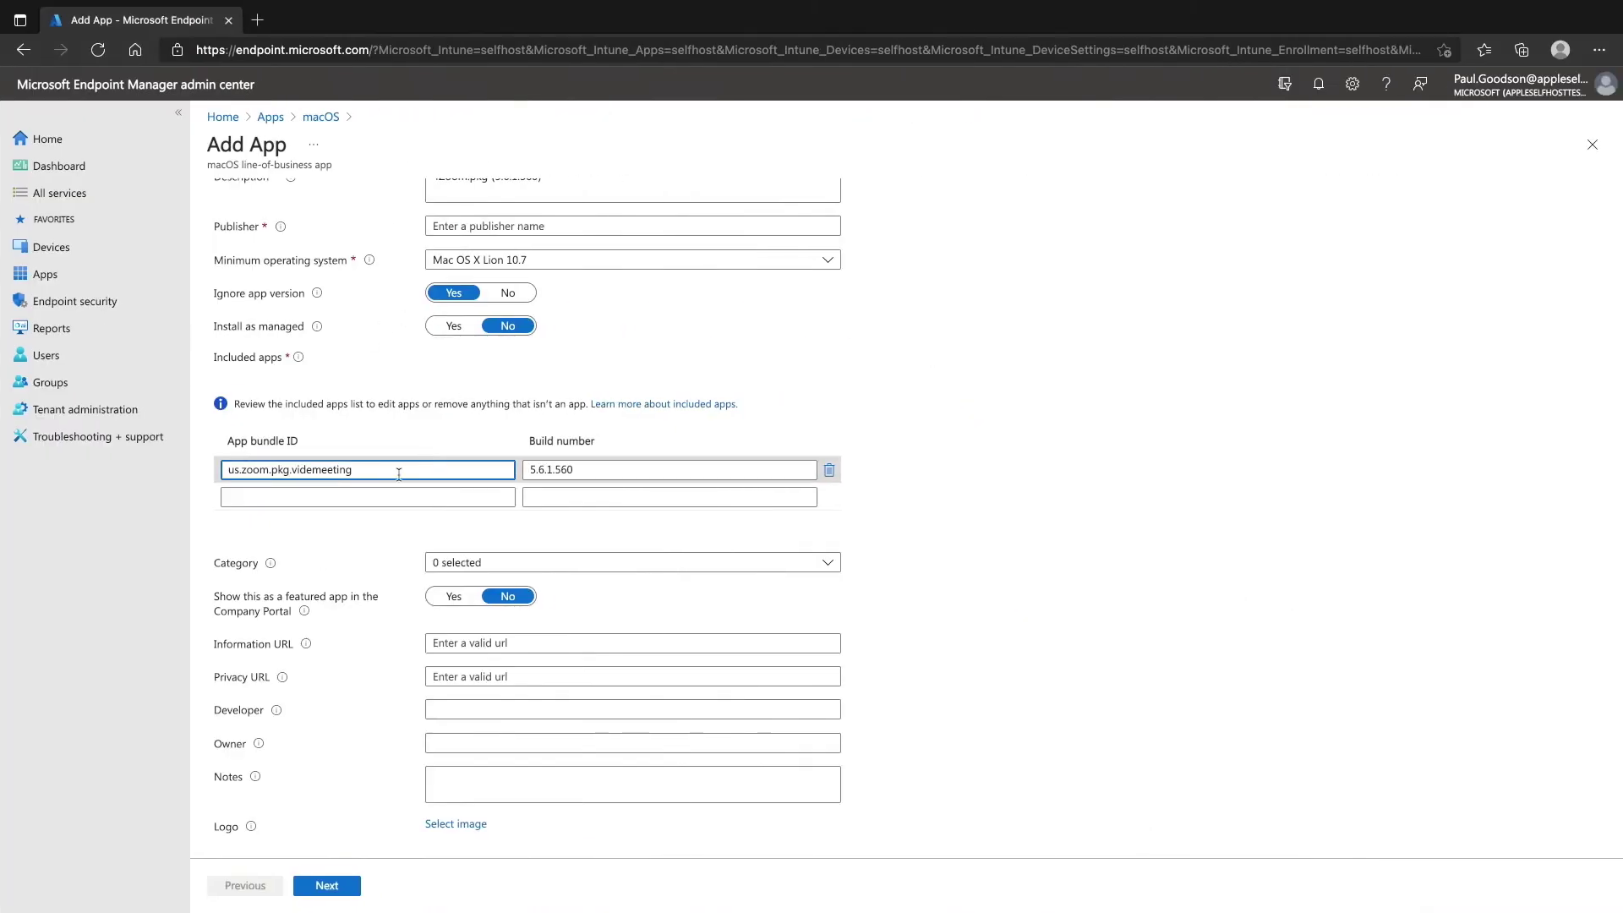
# Replace the included app's wrong bundle ID with us.zoom.xos
pyautogui.hotkey('ctrl', 'a')
pyautogui.click(398, 474)
pyautogui.hotkey('ctrl', 'a')
pyautogui.write('us.zoom.xos')
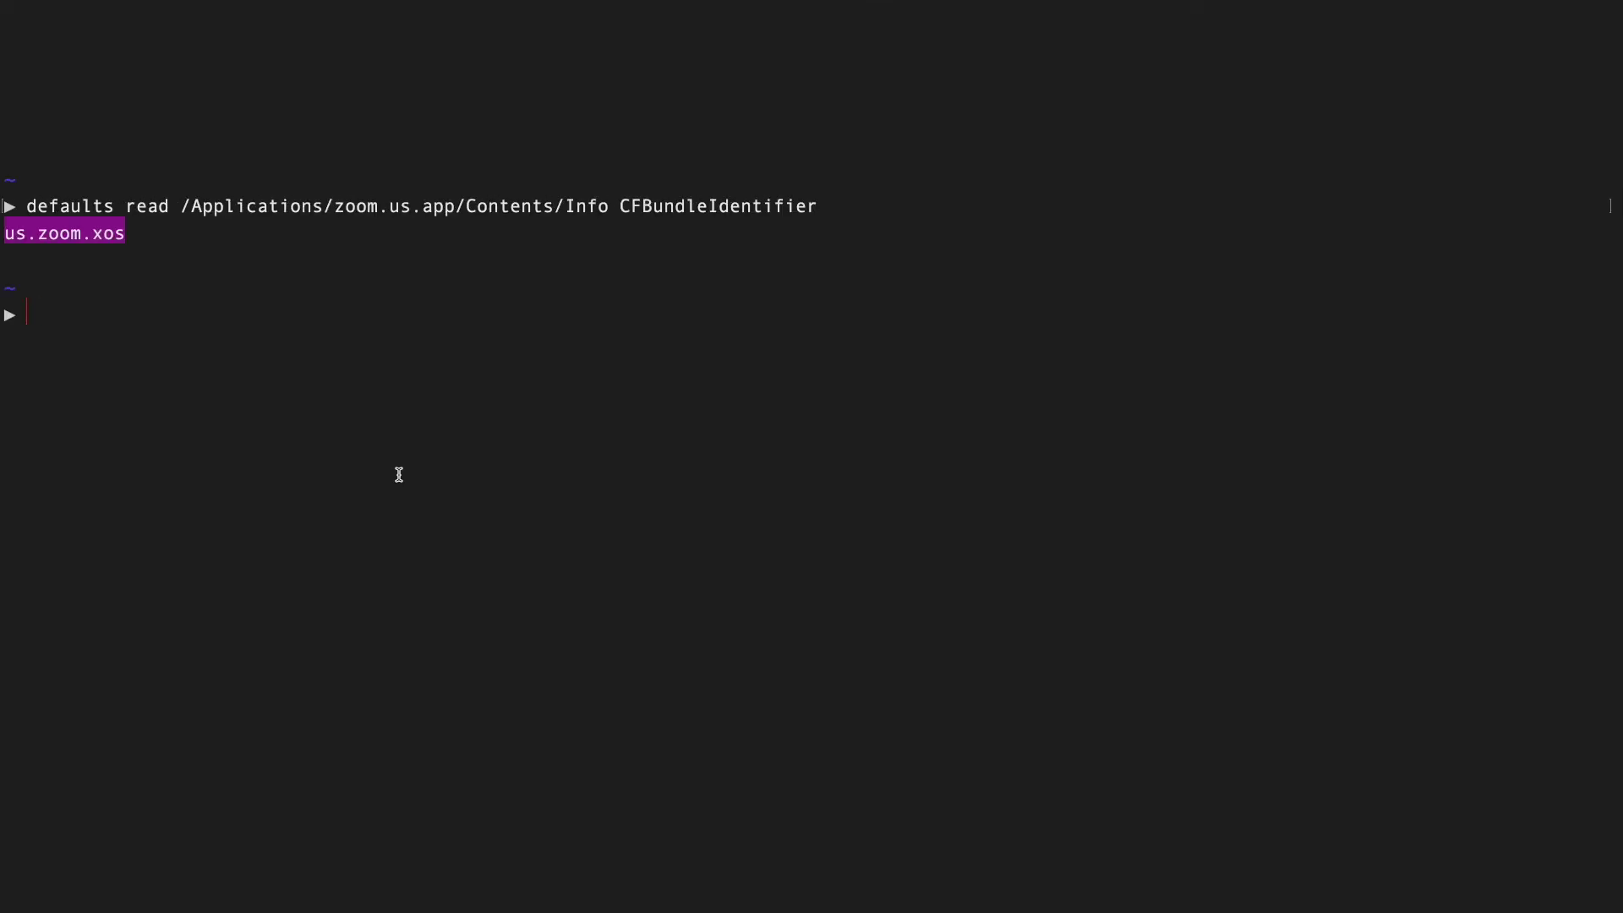
# Rerun the Terminal query with CFBundleVersion, confirming Zoom build 5.6.1.560
pyautogui.press('Up')
pyautogui.press('BackSpace')
pyautogui.press('BackSpace')
pyautogui.press('BackSpace')
pyautogui.press('BackSpace')
pyautogui.press('BackSpace')
pyautogui.press('BackSpace')
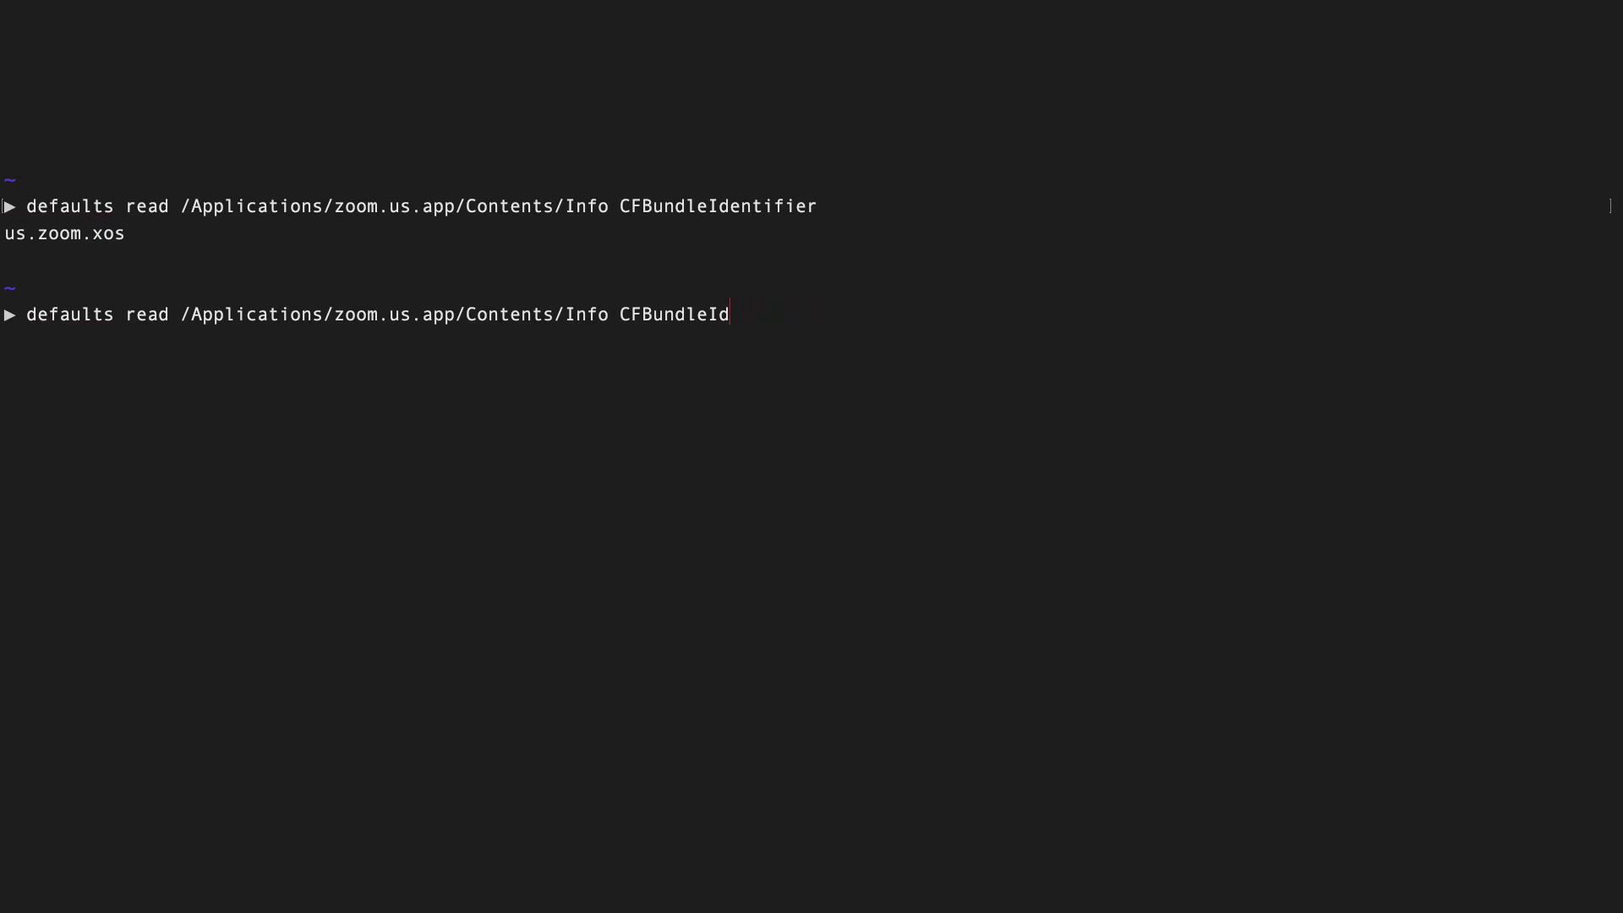
pyautogui.press('BackSpace')
pyautogui.press('BackSpace')
pyautogui.write('Version')
pyautogui.press('Return')
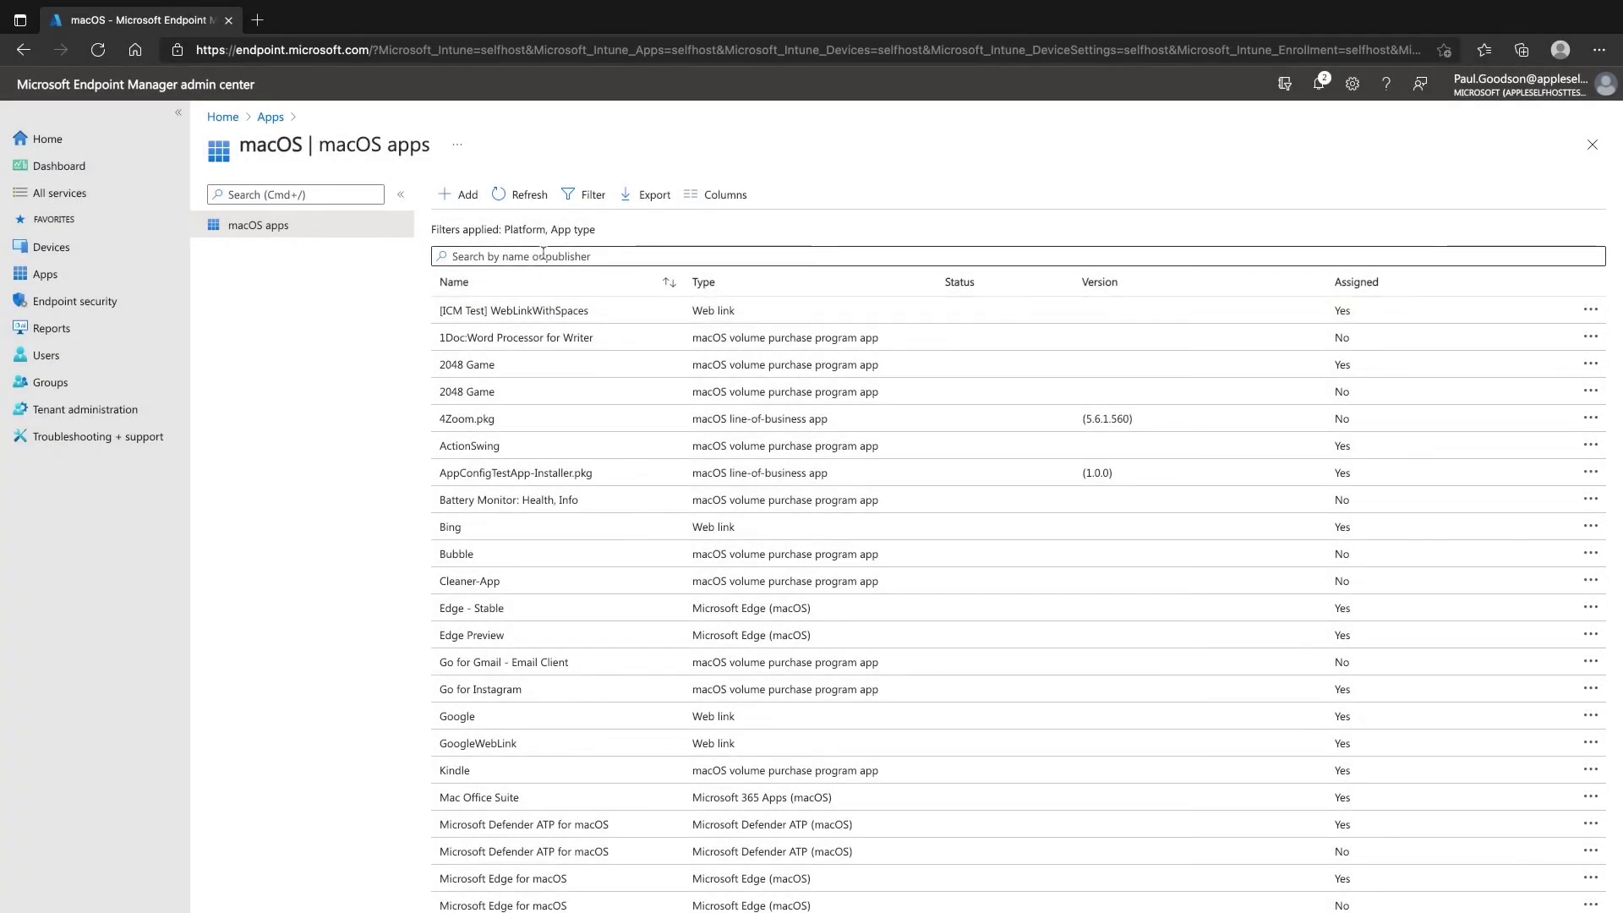
# Find webex.pkg in macOS apps and edit its App information from Properties
pyautogui.click(542, 255)
pyautogui.write('webex')
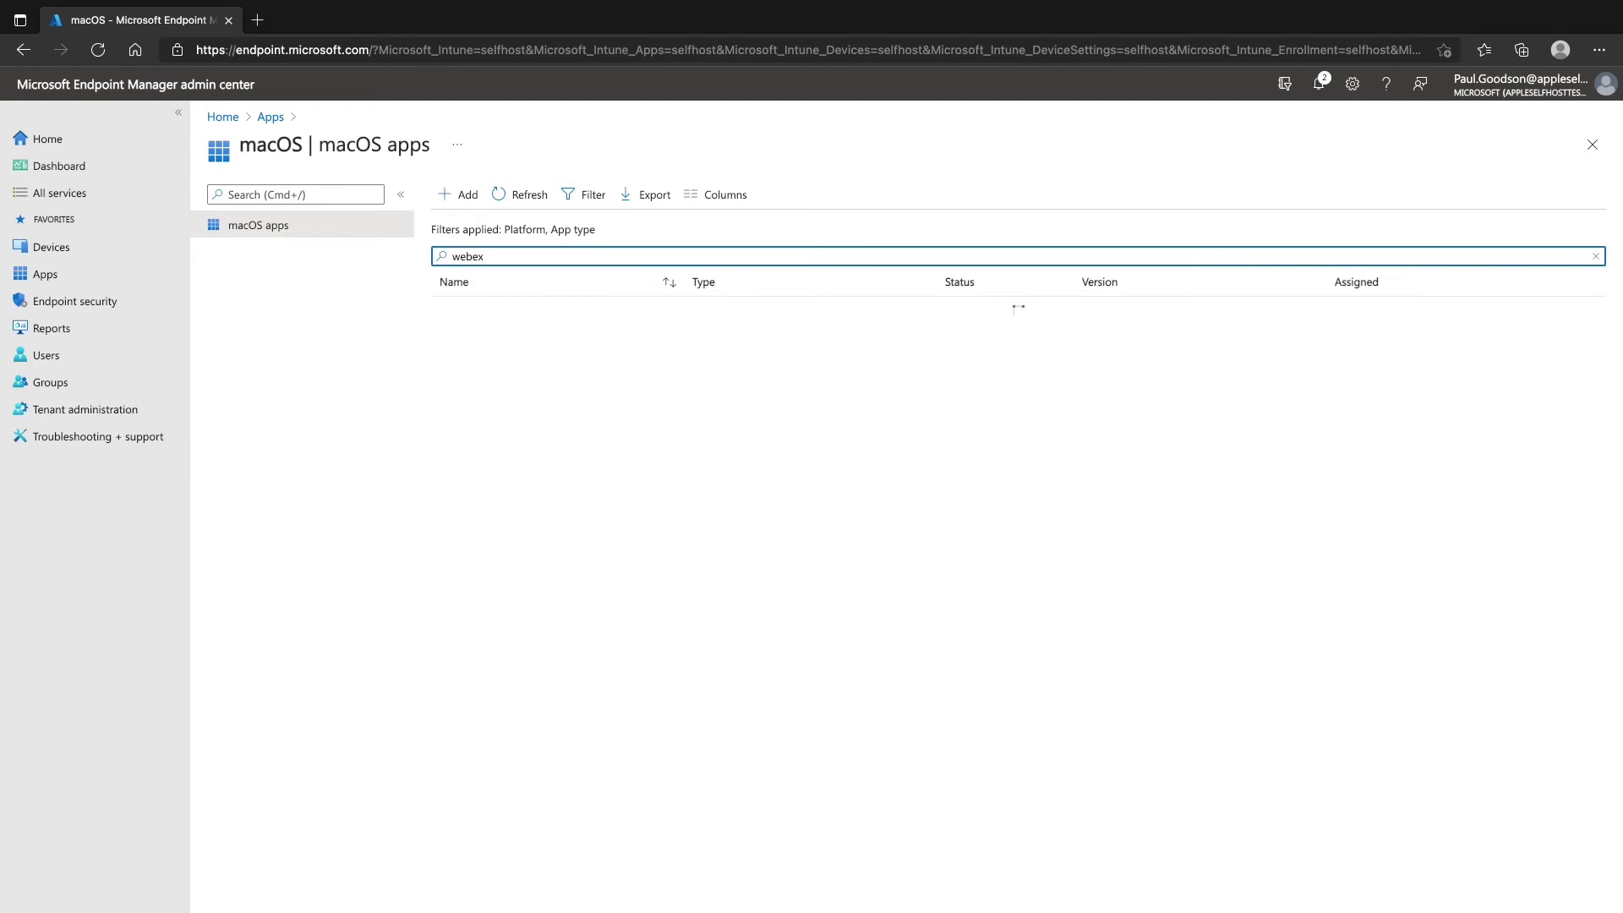
pyautogui.click(519, 312)
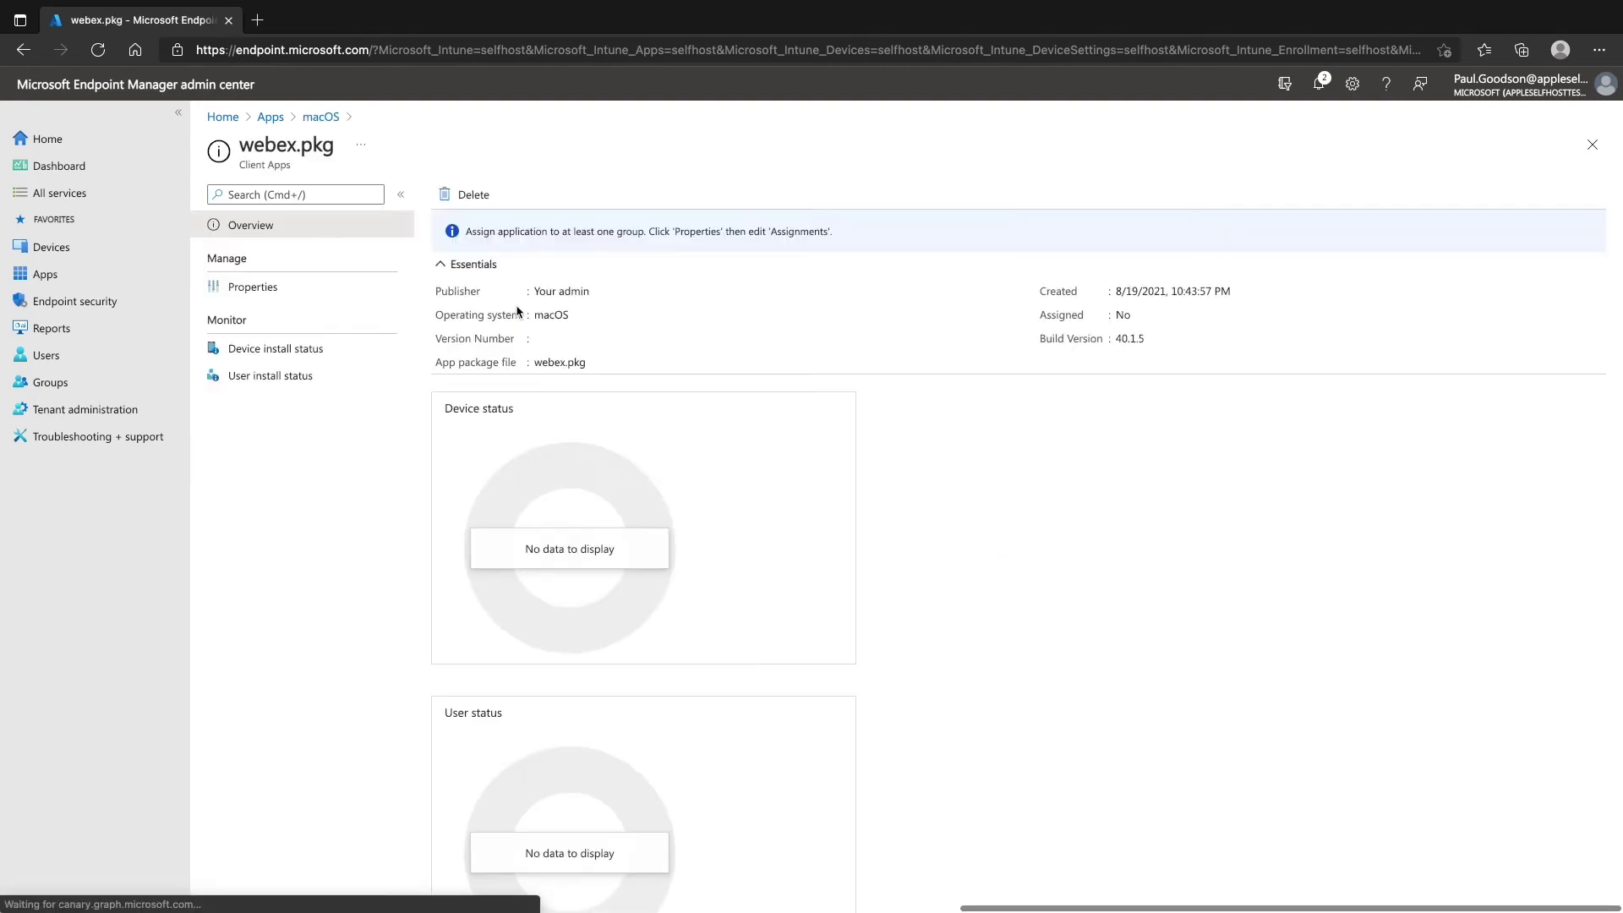
pyautogui.click(350, 288)
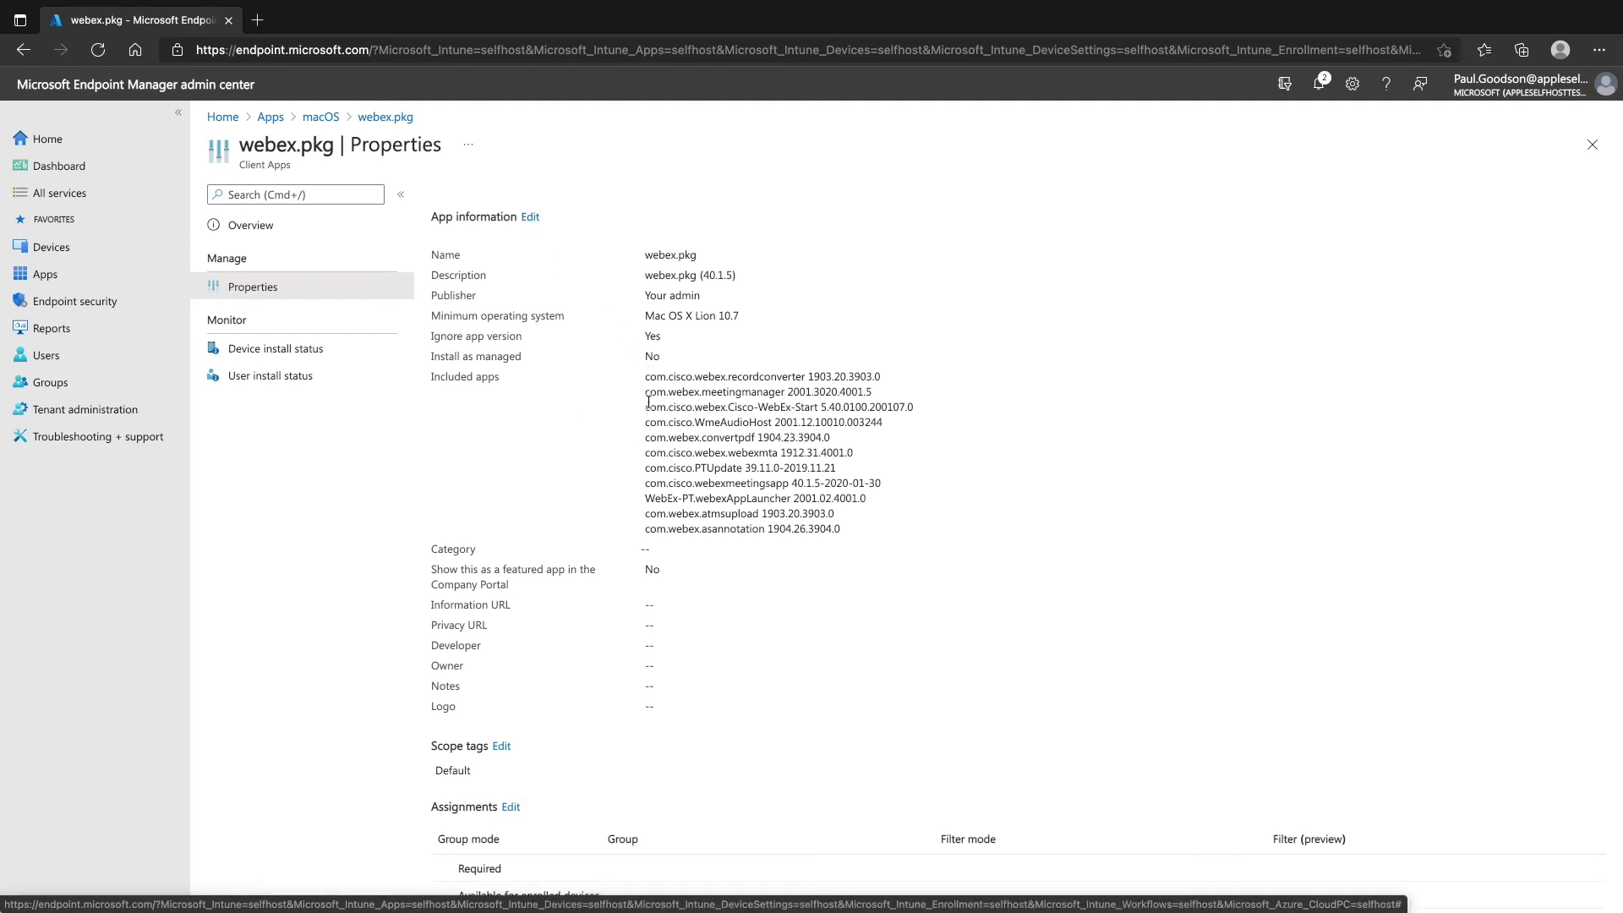
pyautogui.moveTo(646, 375); pyautogui.dragTo(808, 467)
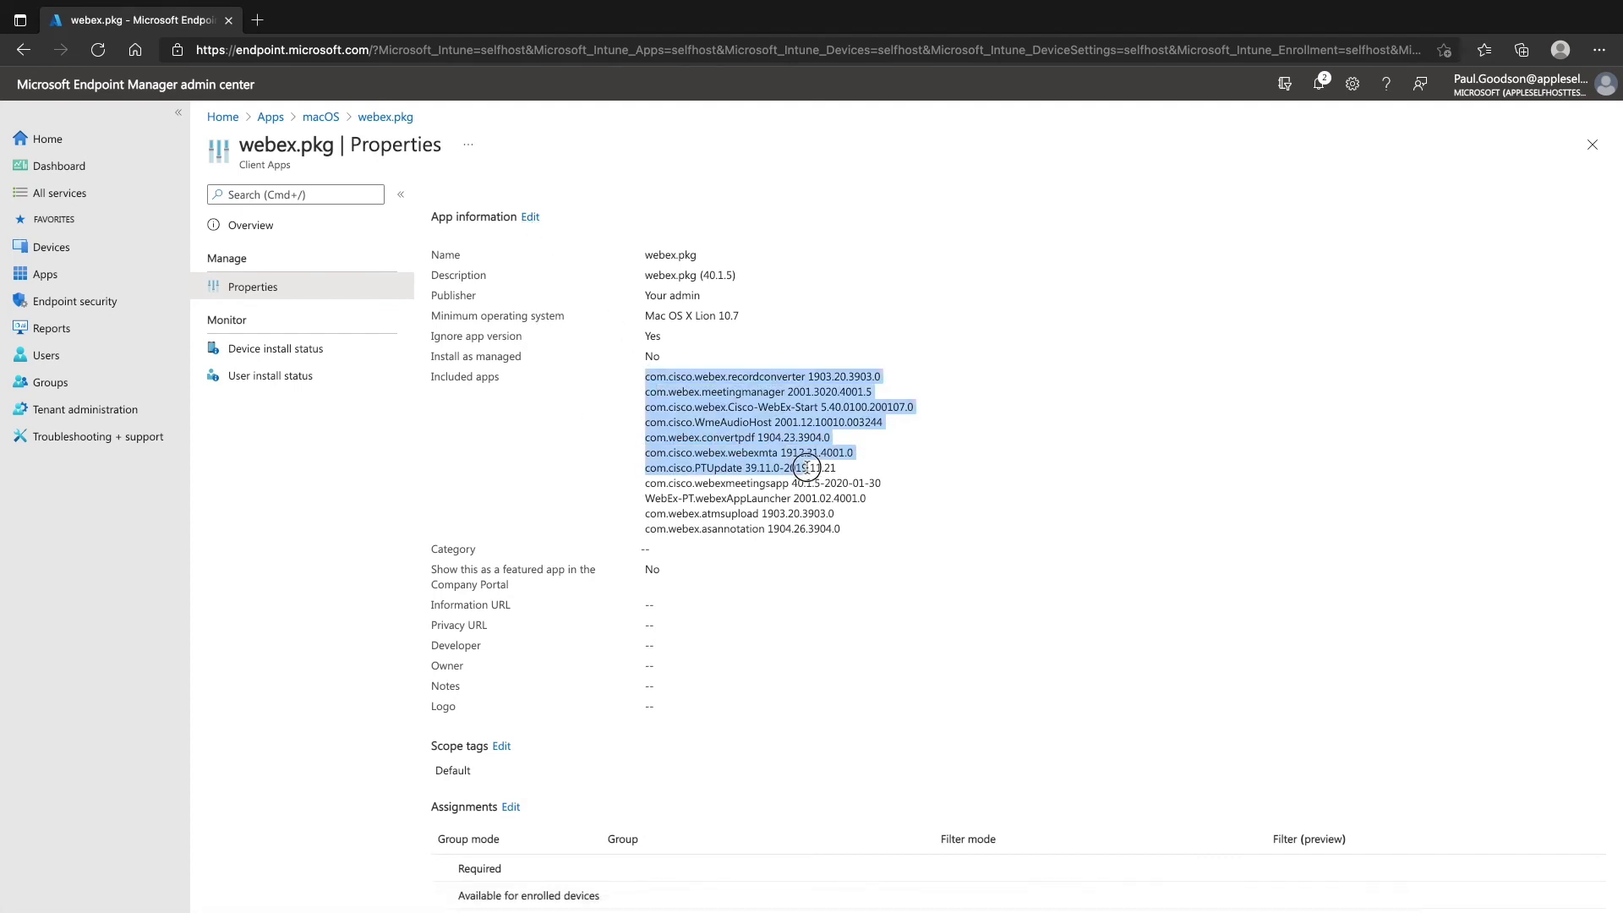
pyautogui.click(515, 461)
pyautogui.click(531, 217)
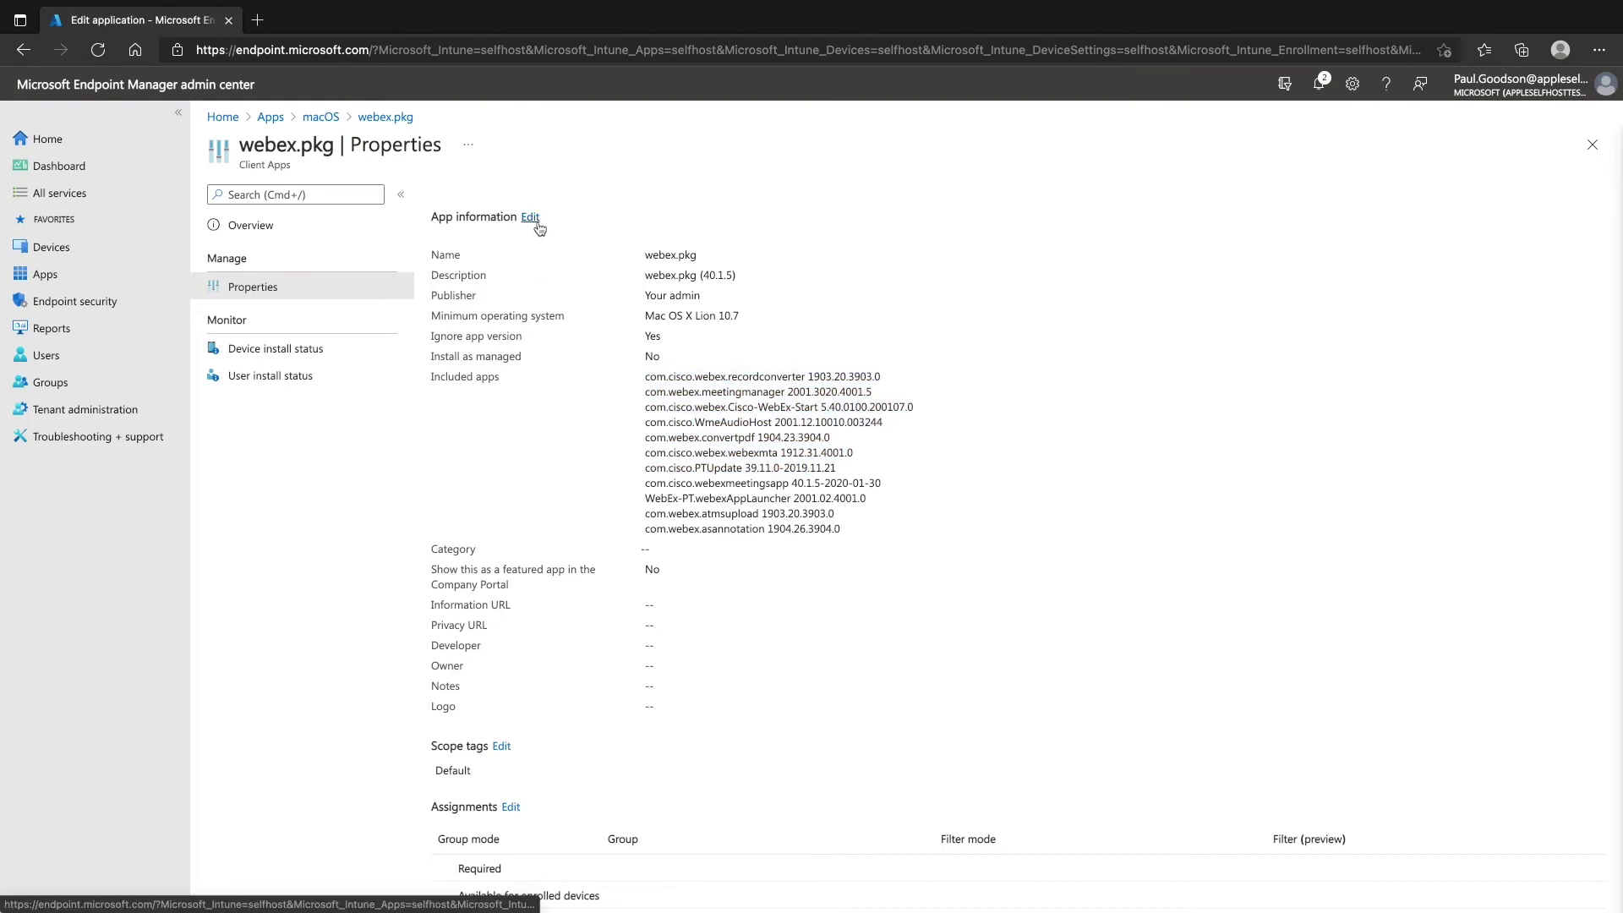
pyautogui.scroll(-3, 590, 430)
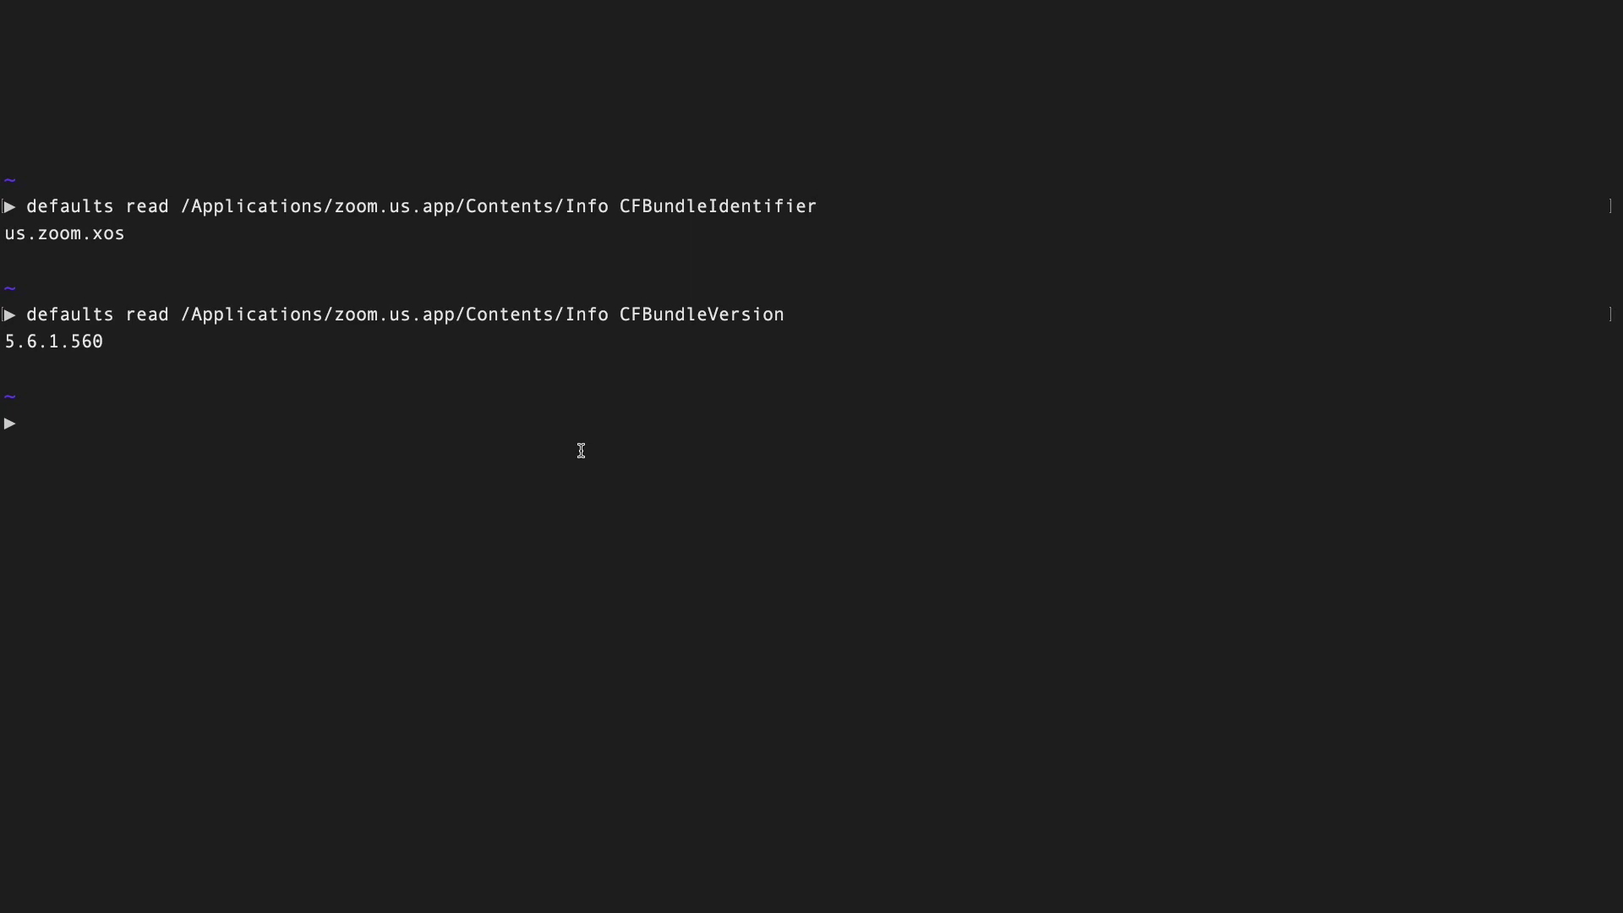
pyautogui.write('defaults read')
pyautogui.write(' /Applications/web')
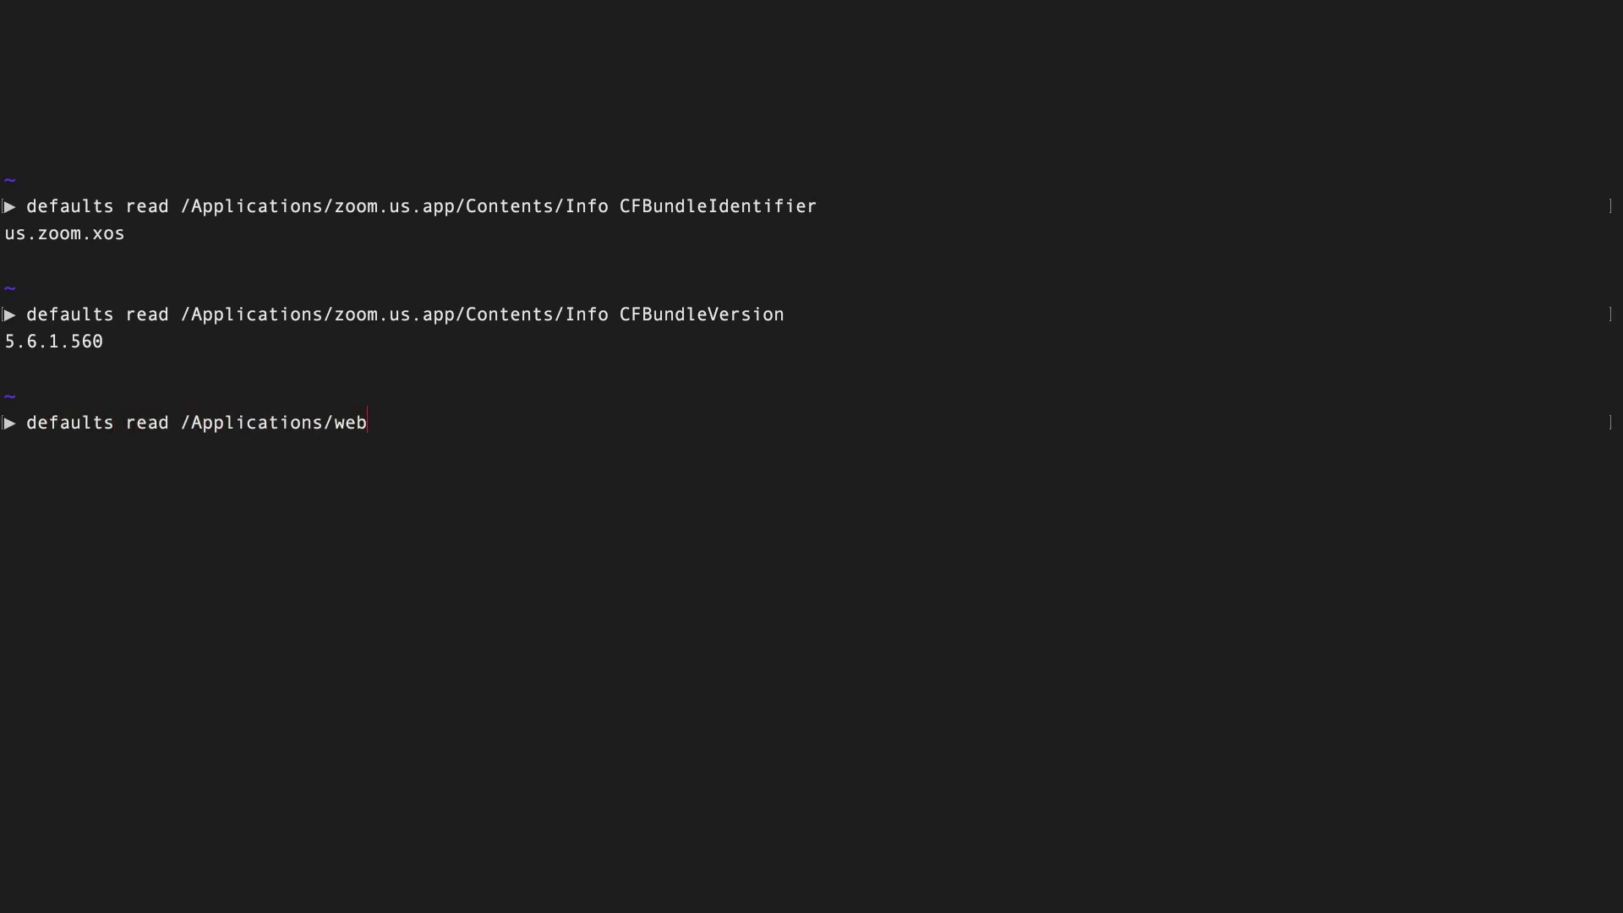
# Read Cisco Webex Meetings.app's bundle identifier in Terminal: com.cisco.webexmeetingsapp
pyautogui.press('Tab')
pyautogui.press('Tab')
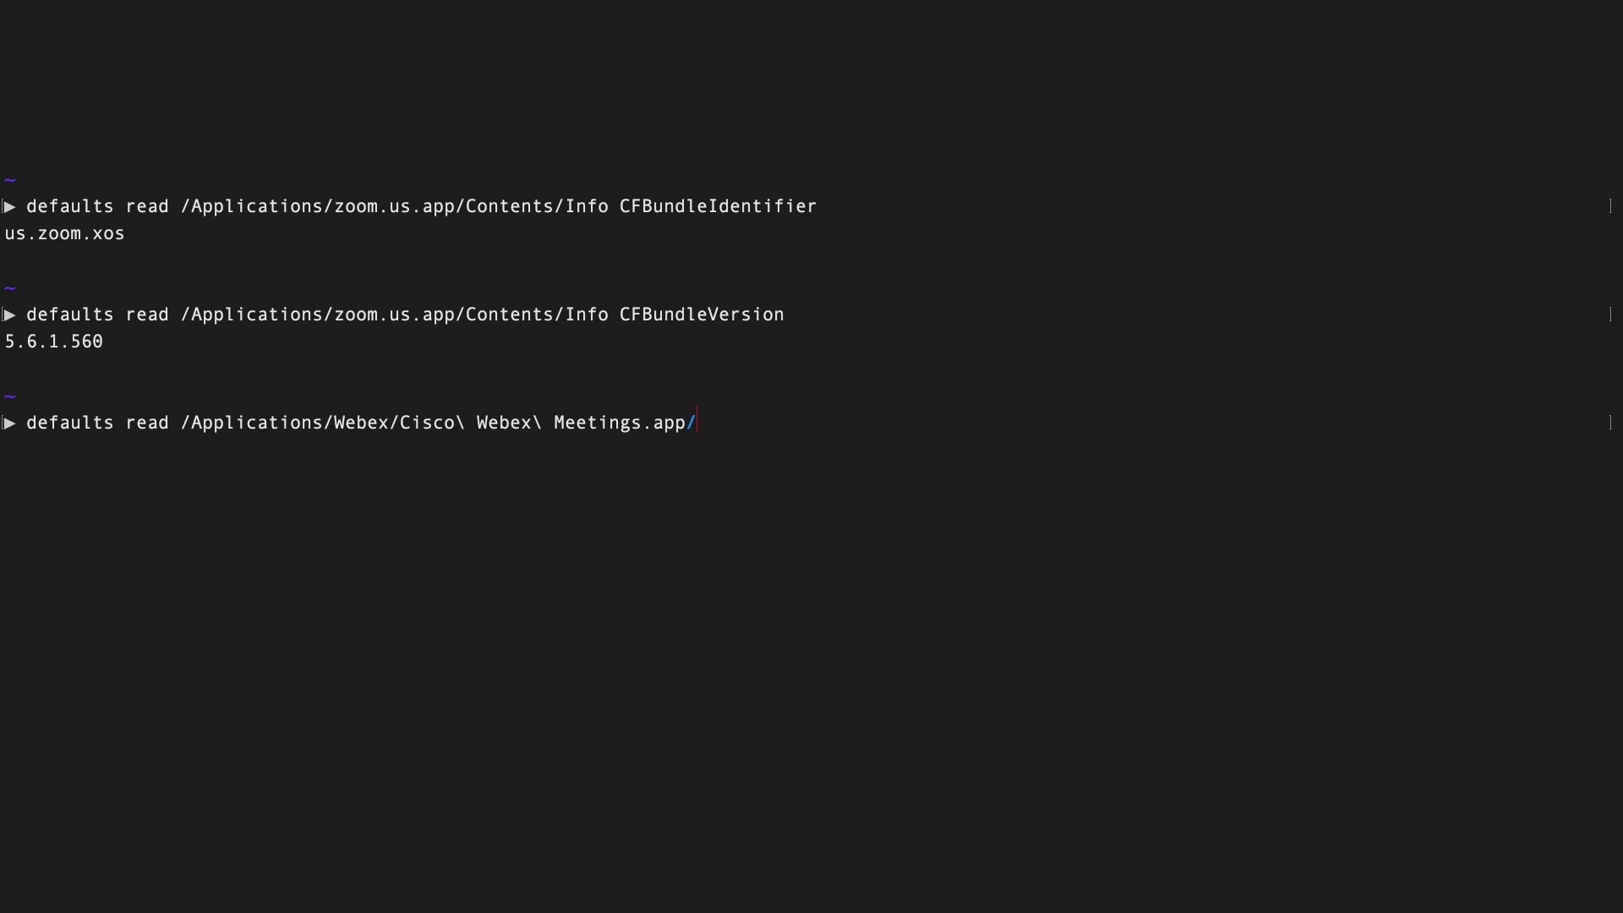
pyautogui.write('Contents/Info C')
pyautogui.write('FBundleIdentif')
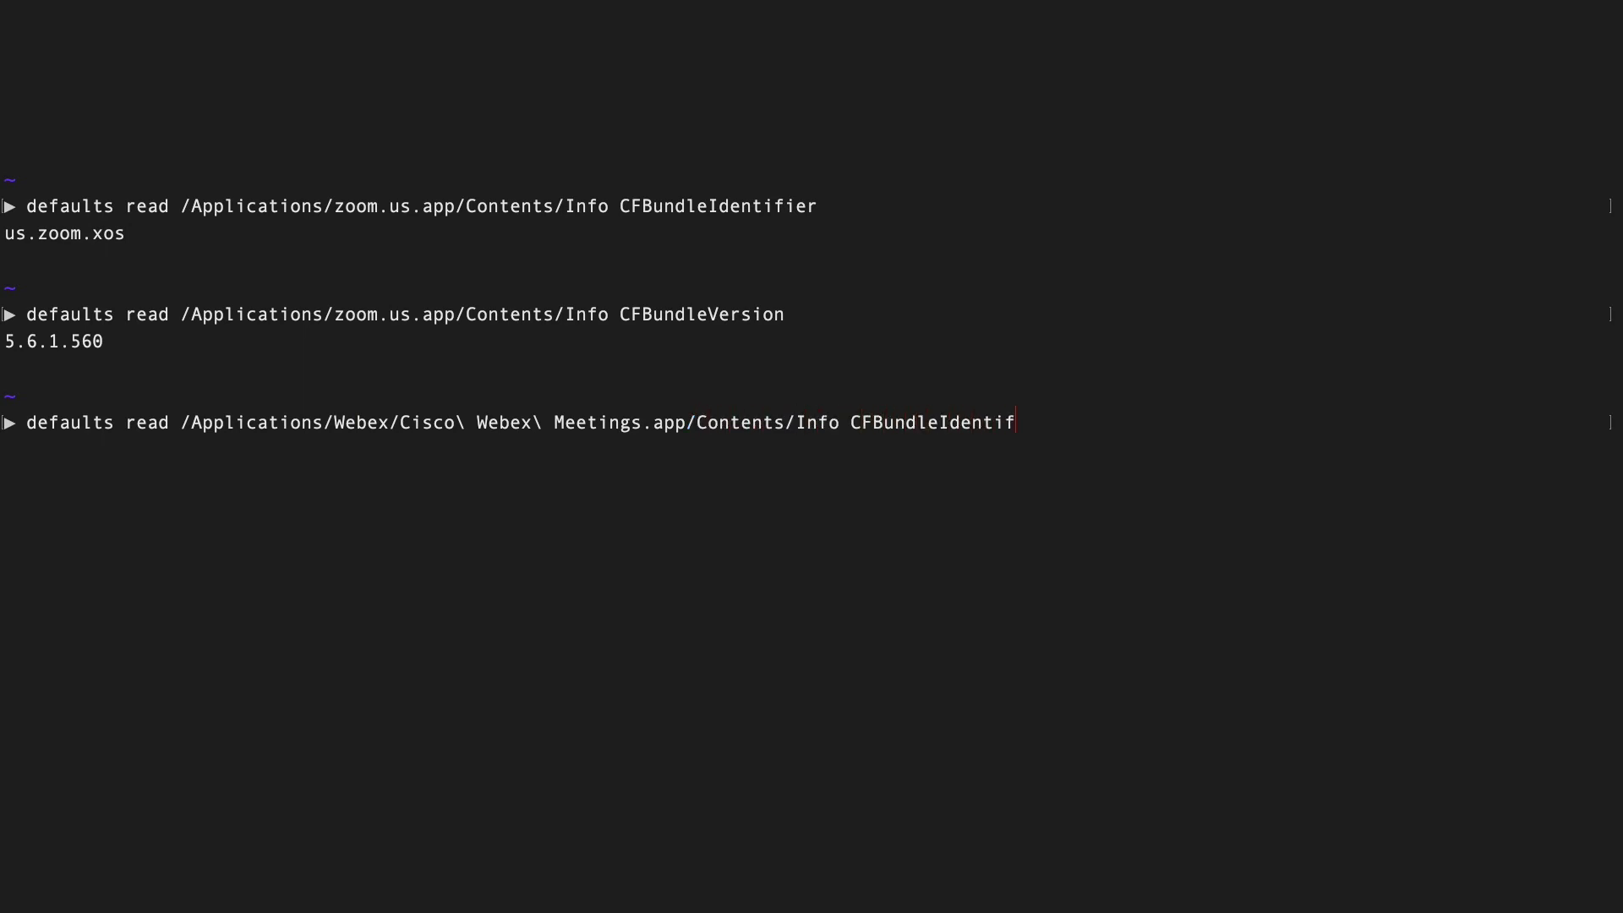
pyautogui.write('ier')
pyautogui.press('Return')
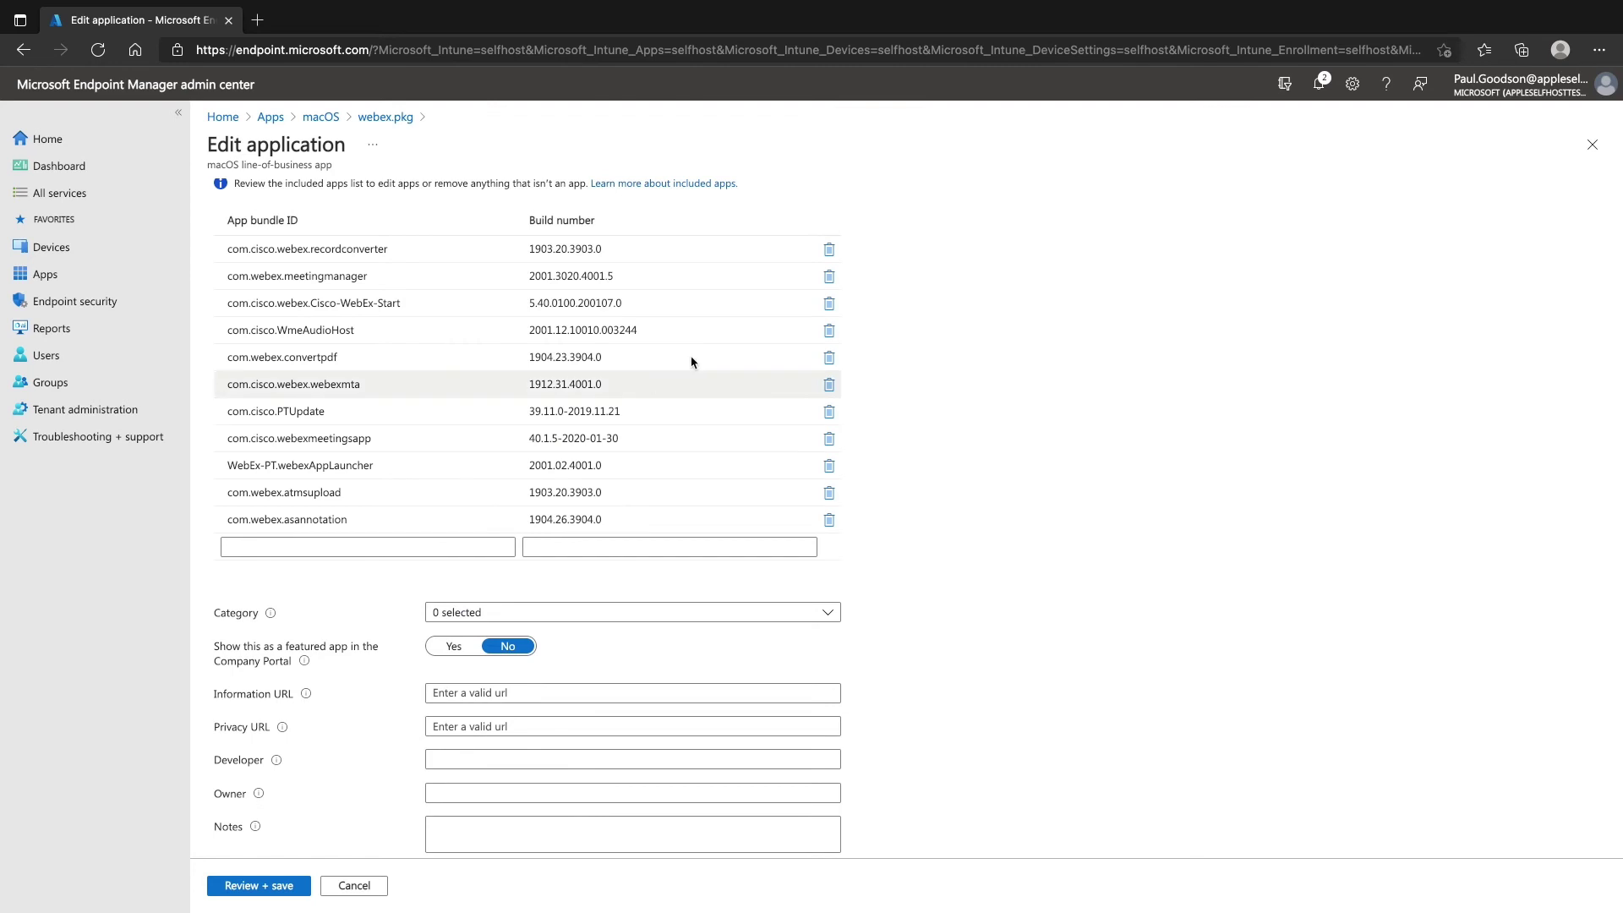
# Delete every included app except com.cisco.webexmeetingsapp, then go to Review + save
pyautogui.click(828, 250)
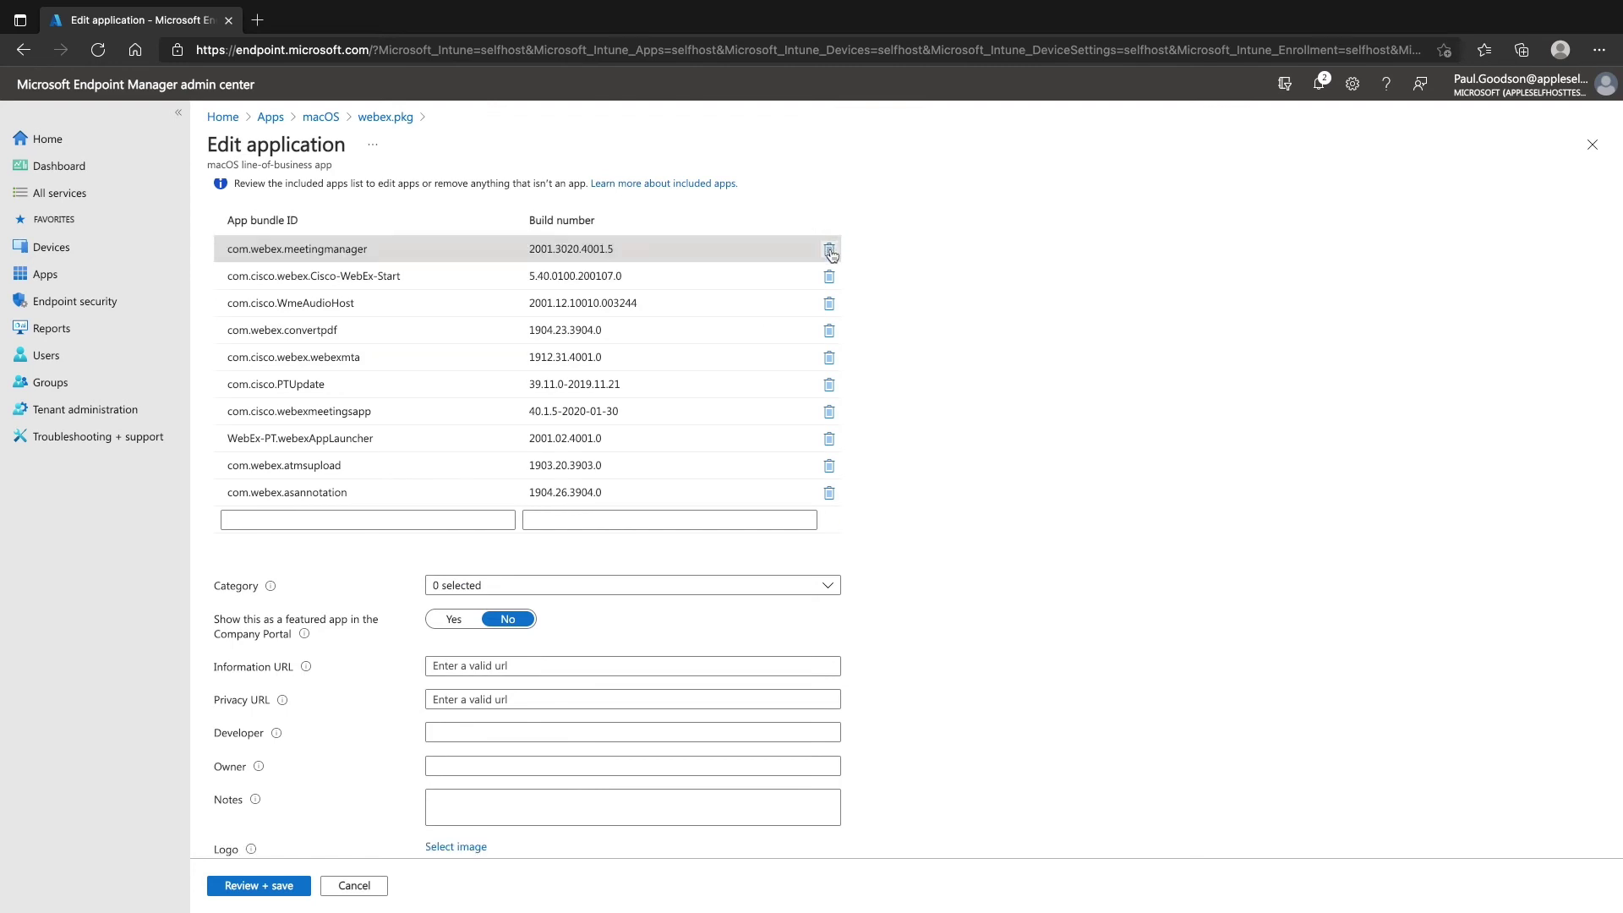
pyautogui.click(831, 252)
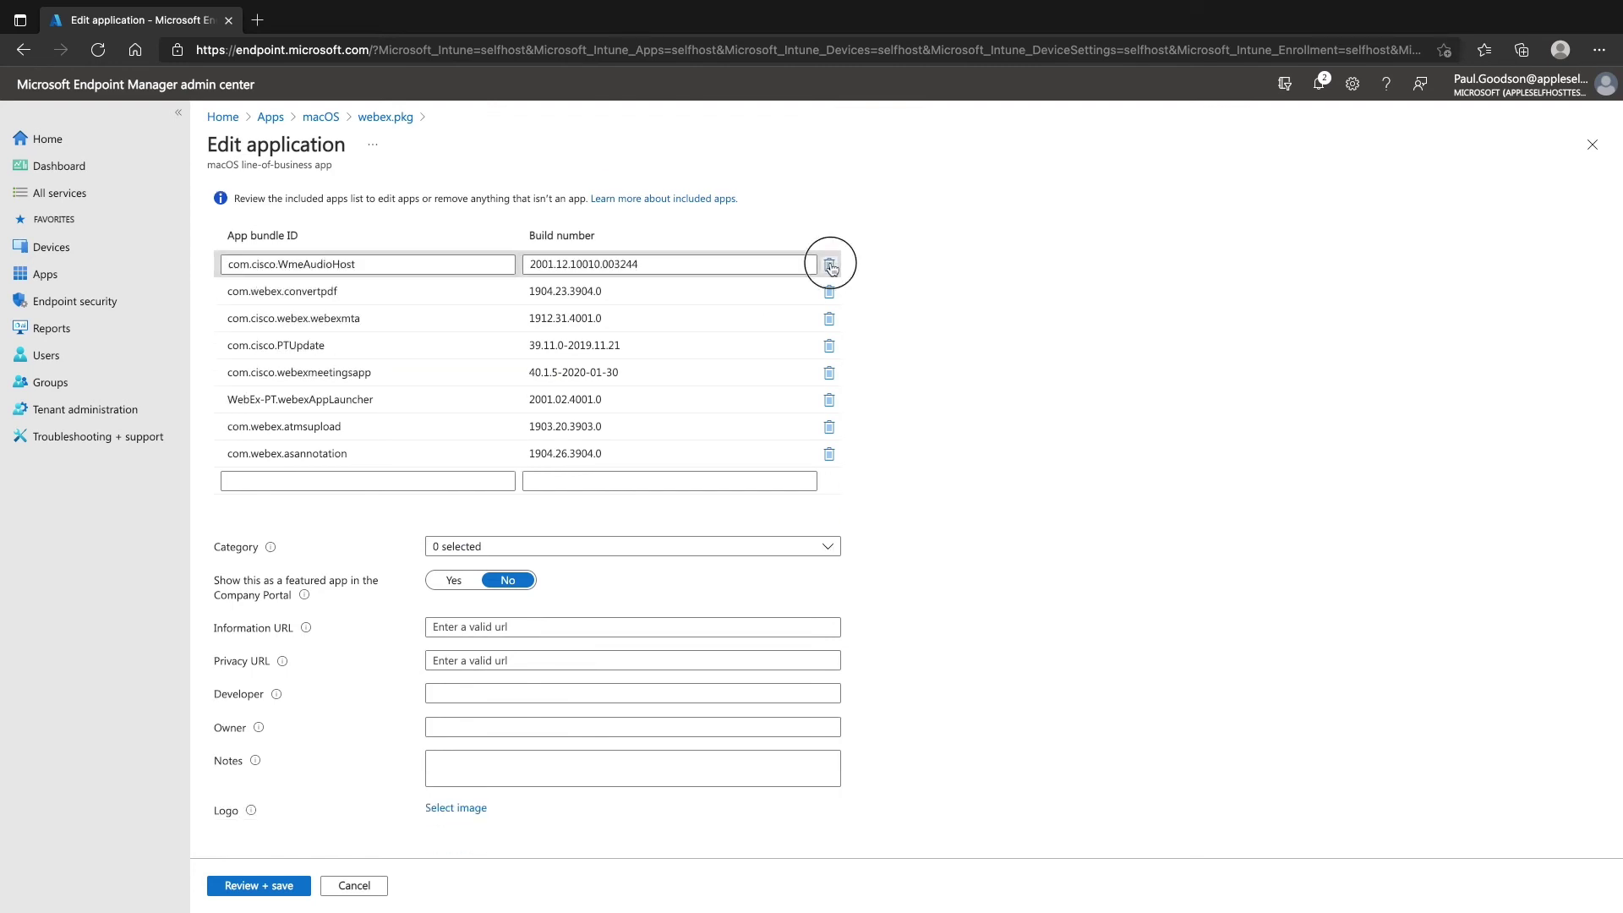
pyautogui.click(825, 265)
pyautogui.click(831, 292)
pyautogui.click(827, 318)
pyautogui.click(828, 345)
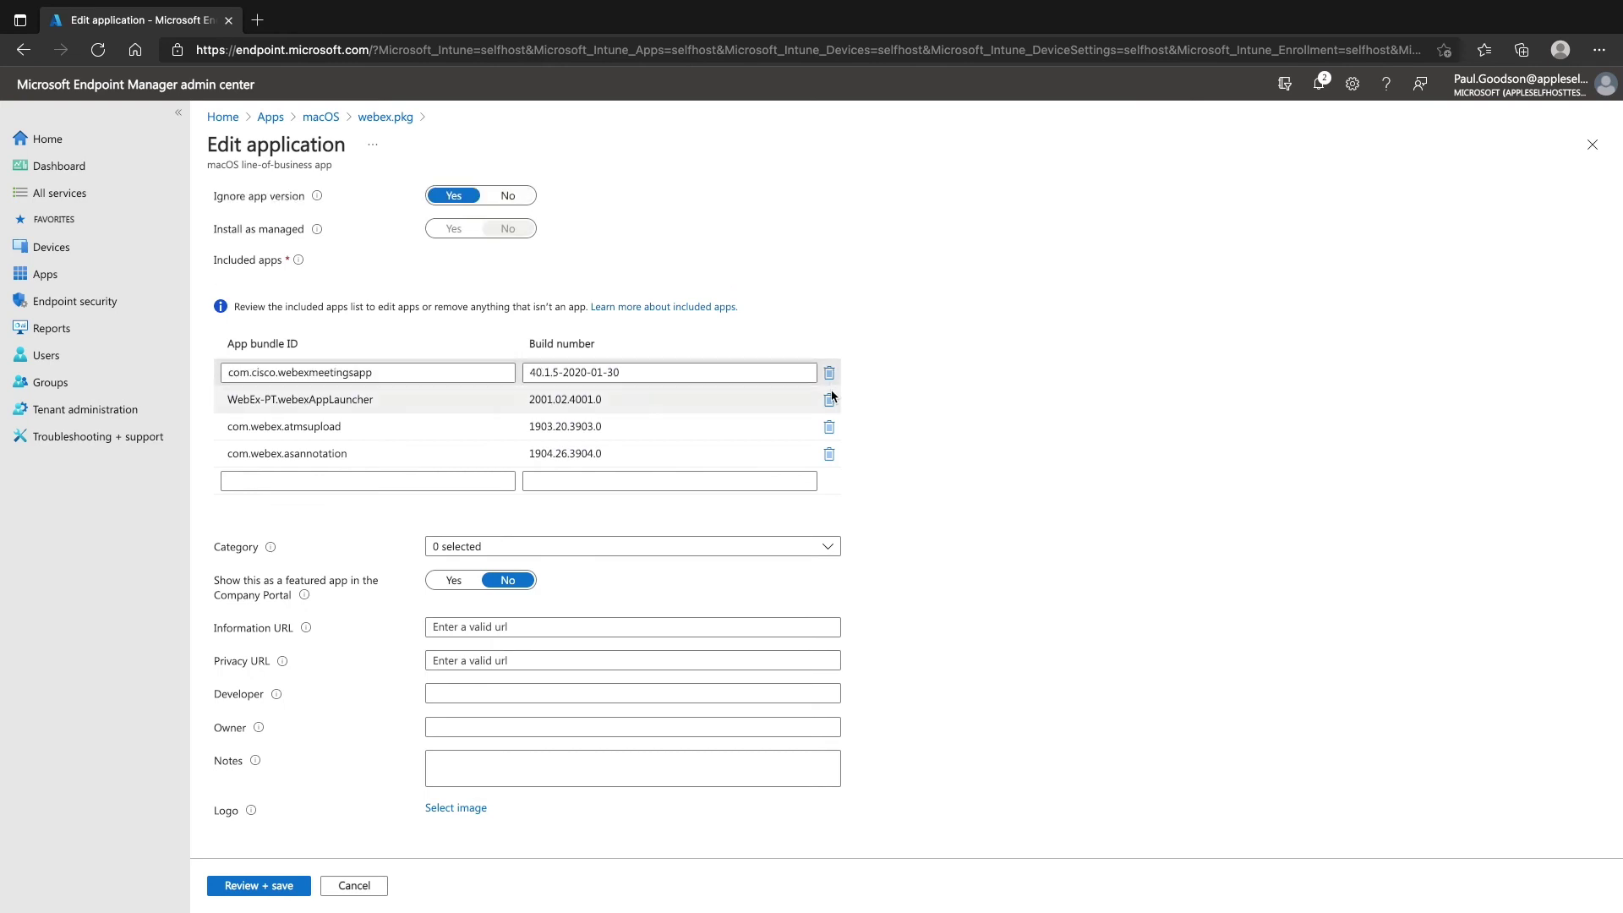
pyautogui.click(828, 398)
pyautogui.click(830, 429)
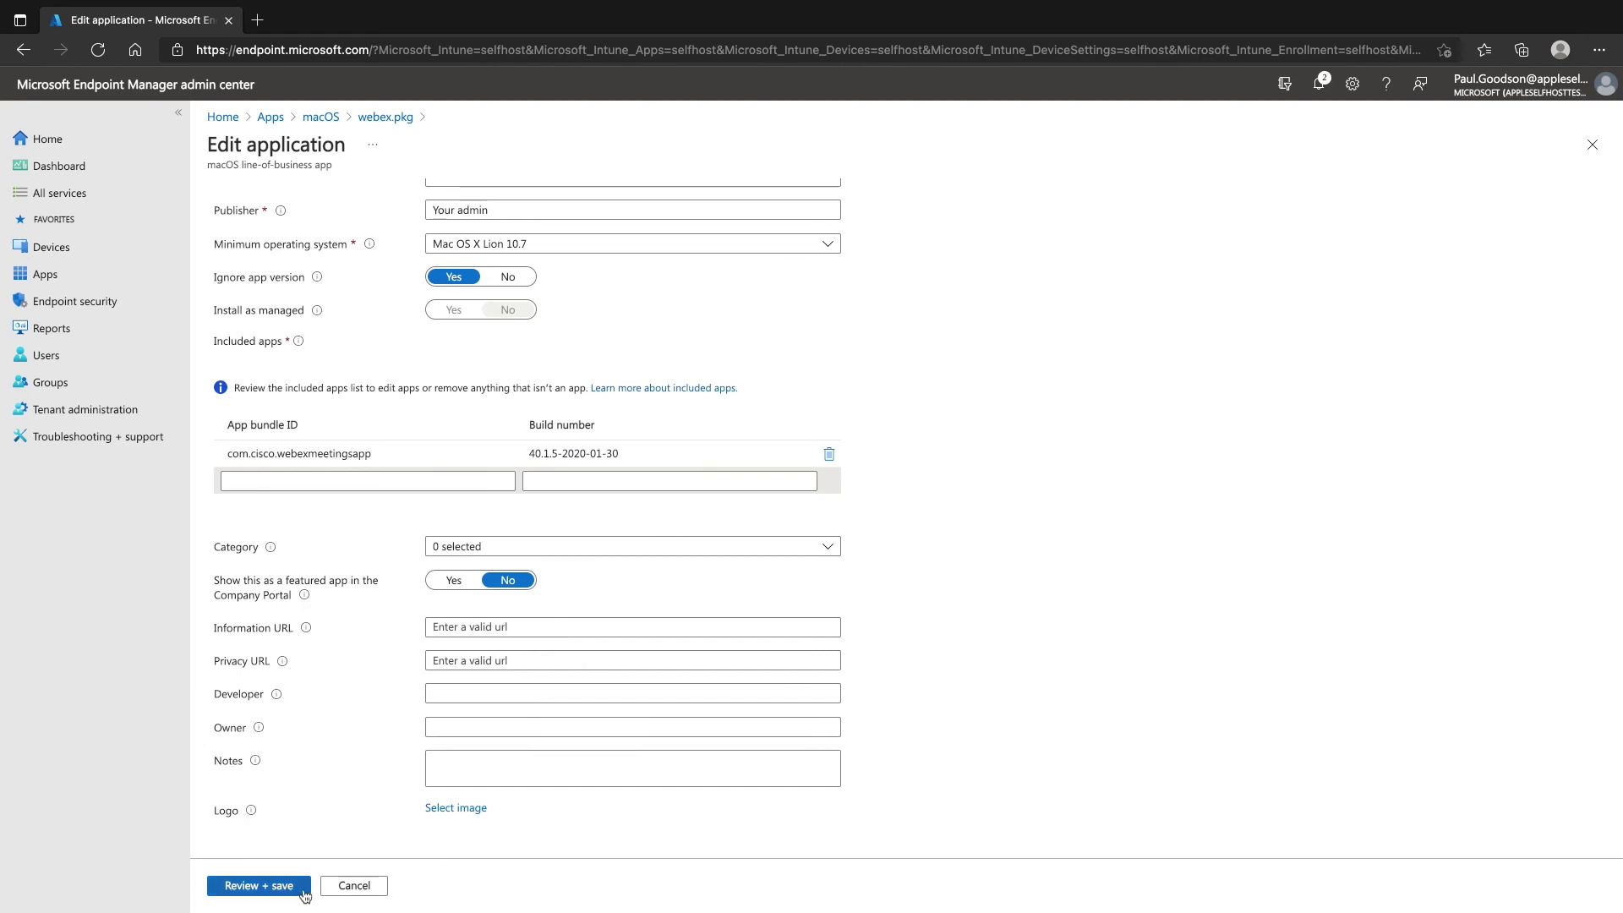
pyautogui.click(272, 885)
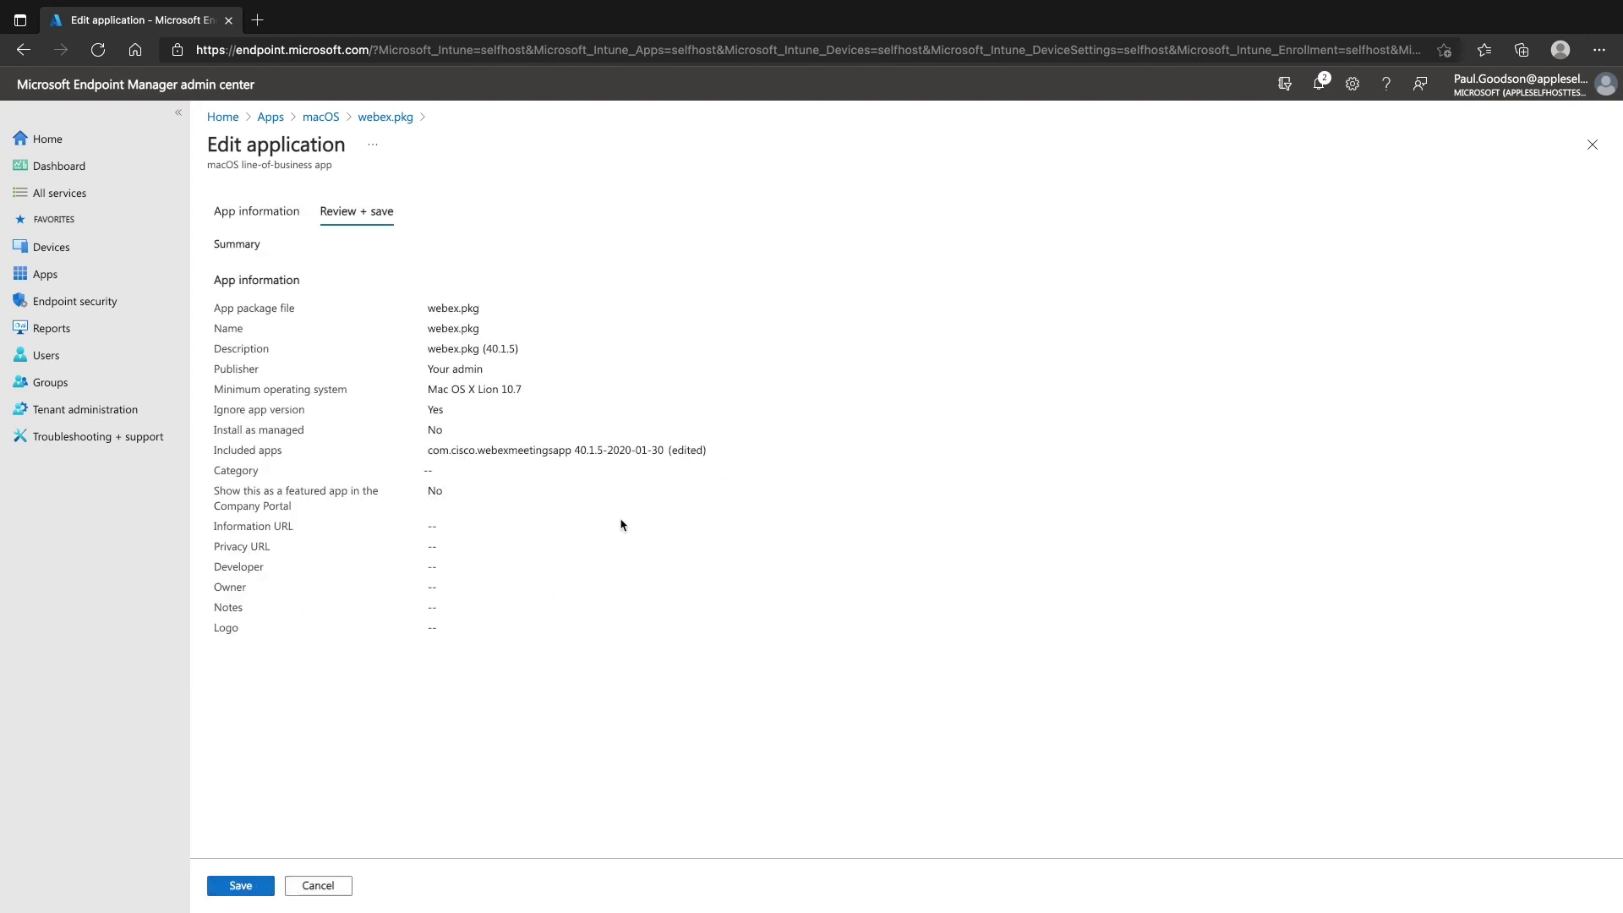